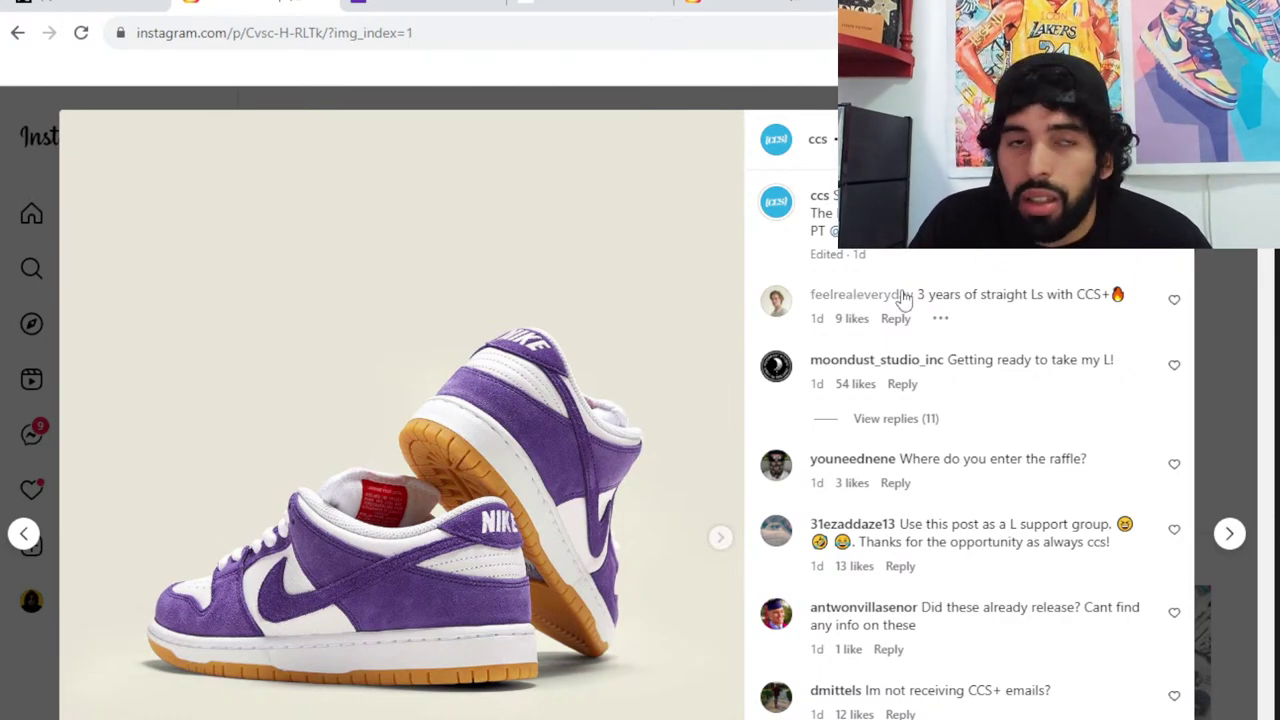
Open the Nike SB 'Court Purple' Dunk Low raffle form and answer "What two colors create purple?" with Blue and Red
left_click(493, 5)
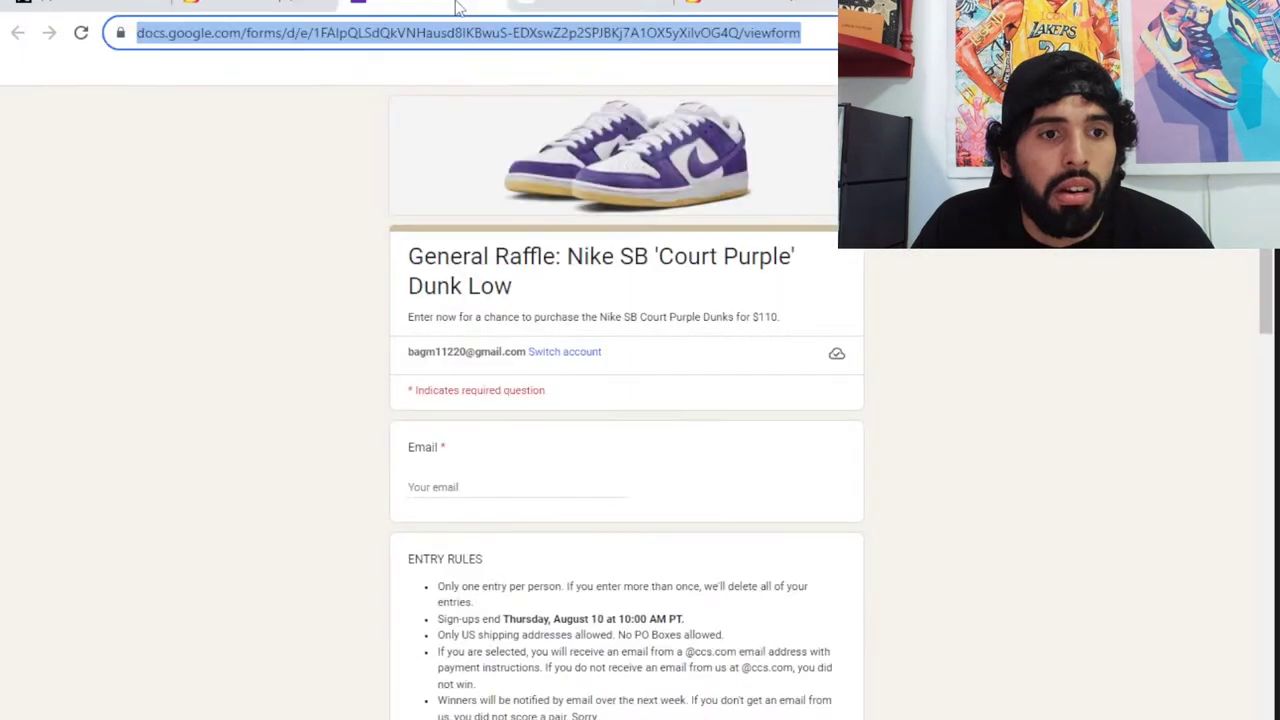
scroll(694, 391, "down", 5)
scroll(712, 416, "down", 3)
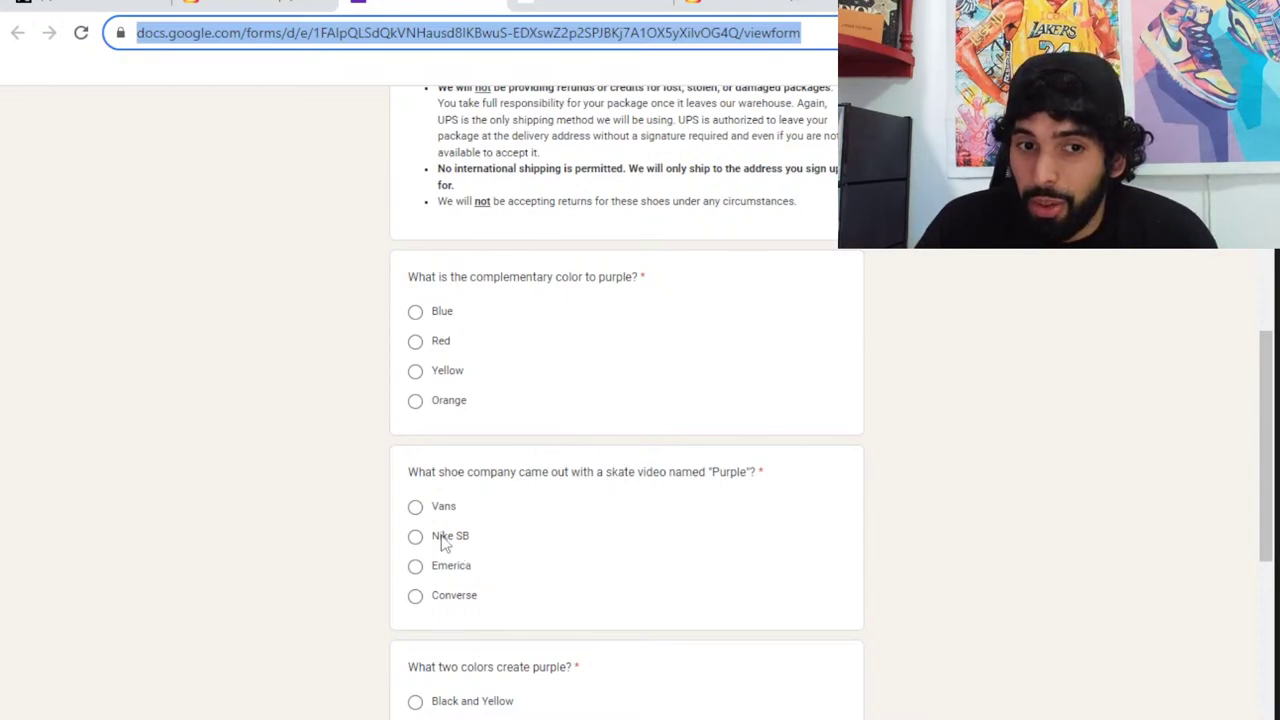
scroll(480, 515, "down", 6)
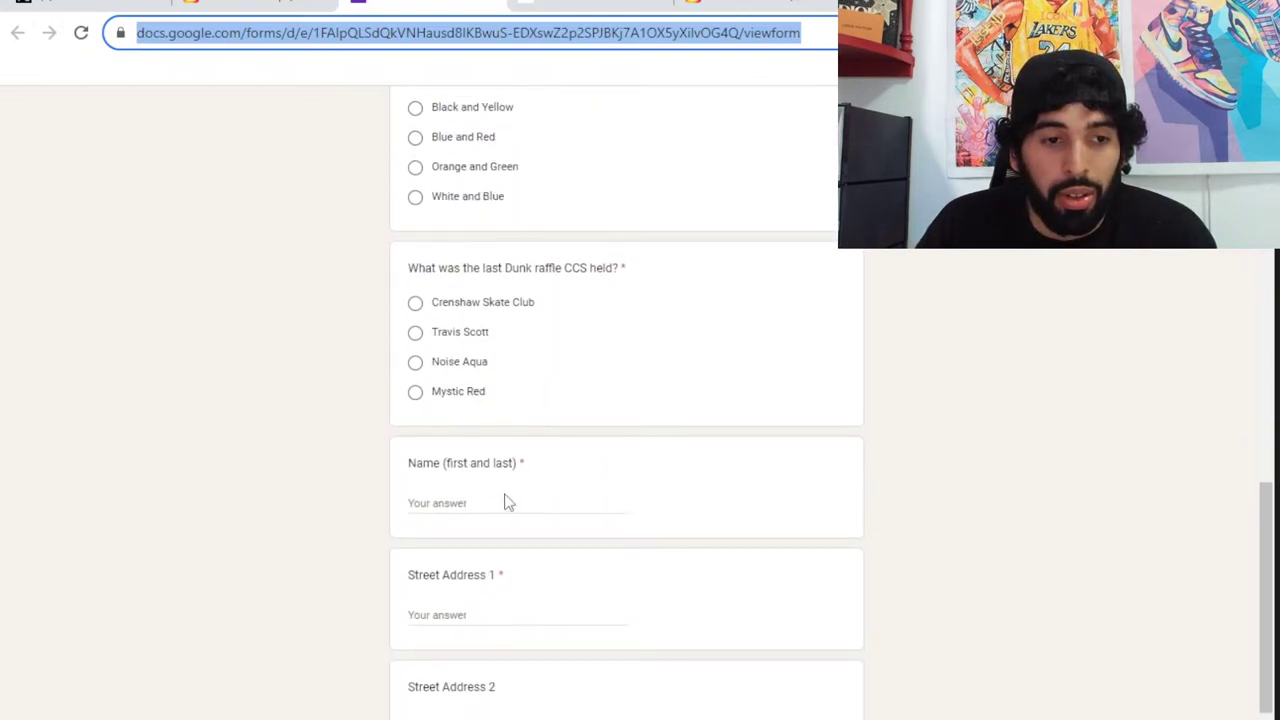
scroll(507, 502, "up", 3)
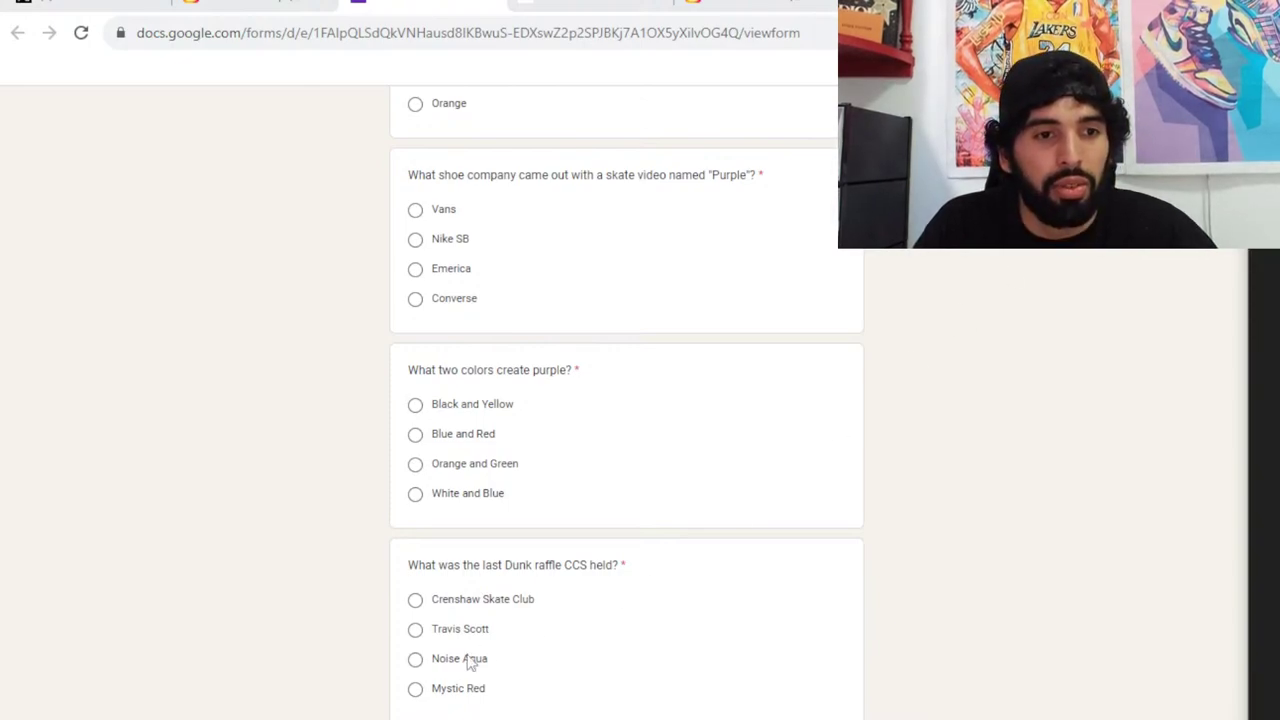
left_click(447, 438)
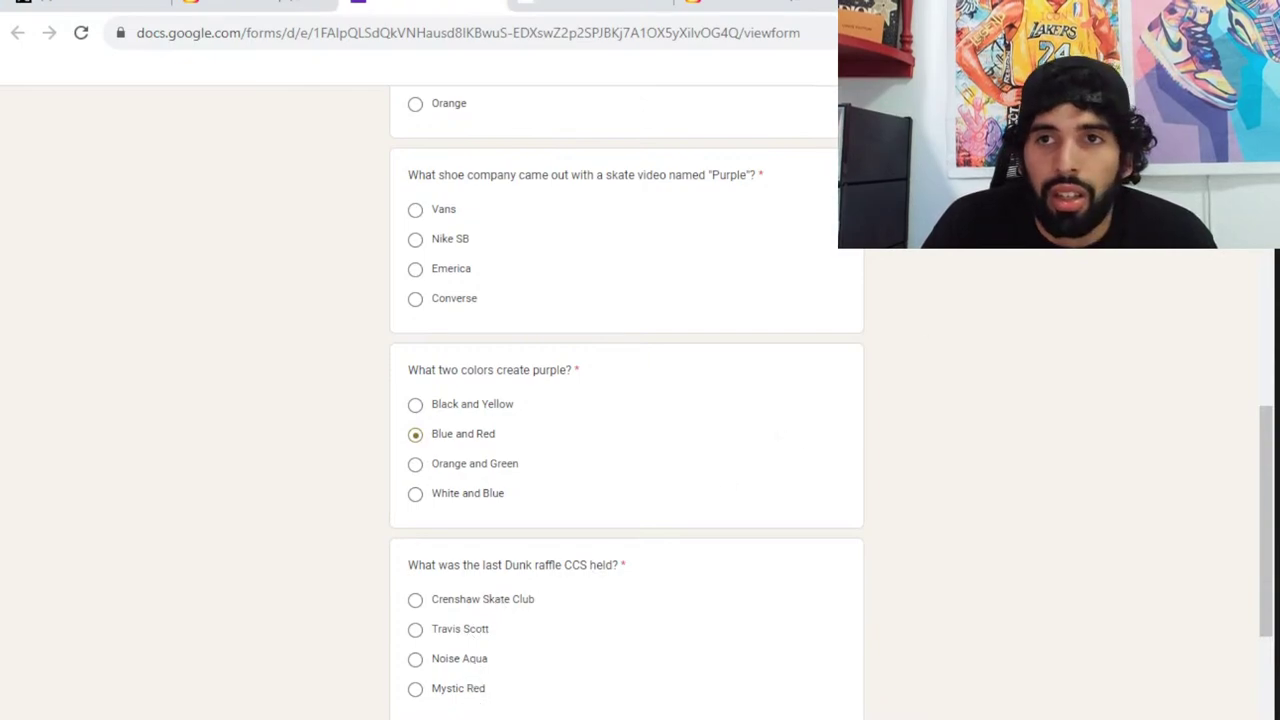
Check the CCS Instagram posts for the last Dunk raffle and answer that form question with Crenshaw Skate Club
left_click(283, 5)
key("Escape")
scroll(950, 380, "down", 5)
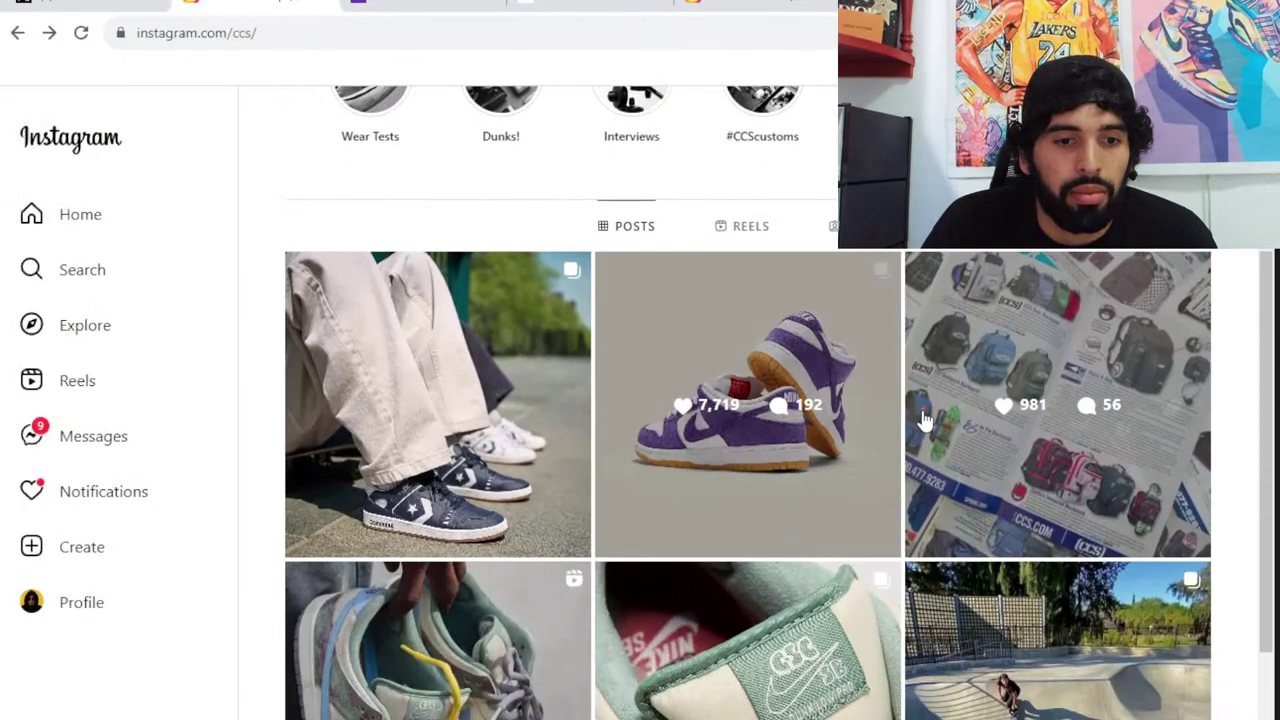
key("ctrl+Tab")
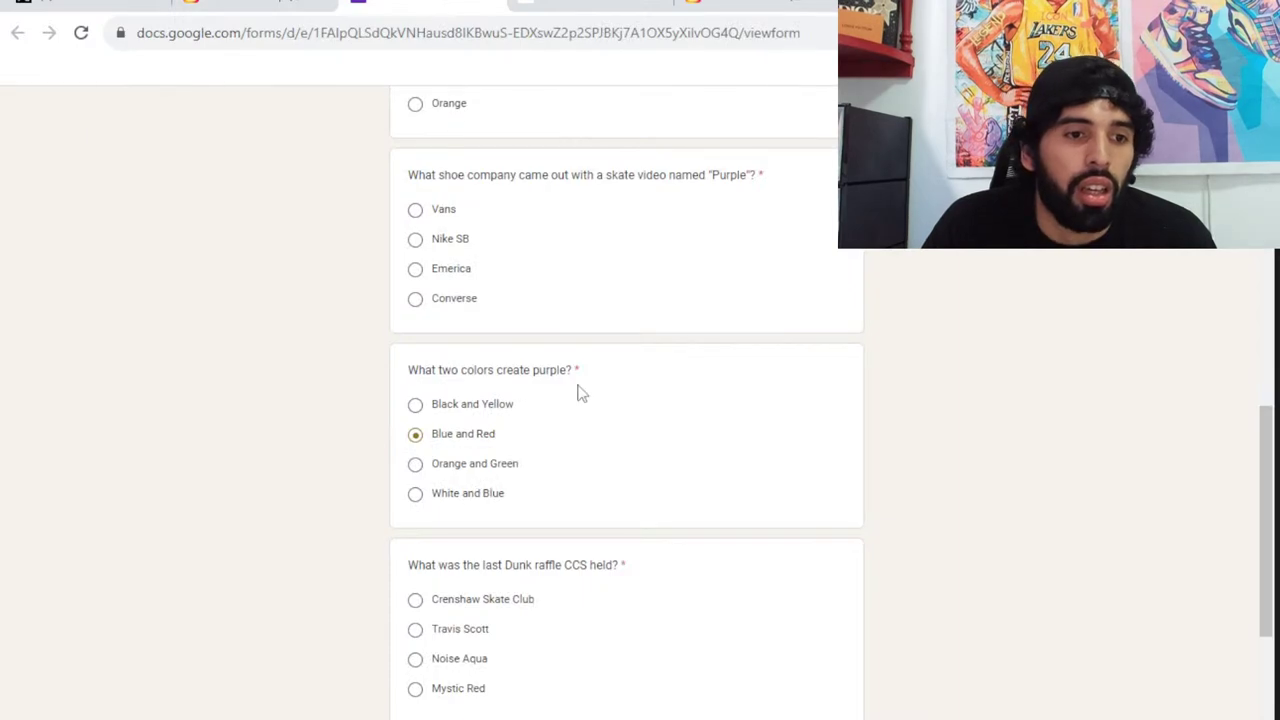
left_click(451, 606)
scroll(634, 628, "down", 1)
Answer the complementary color question with Yellow and the "Purple" skate video question with Converse, and review the quiz answers
scroll(630, 630, "up", 5)
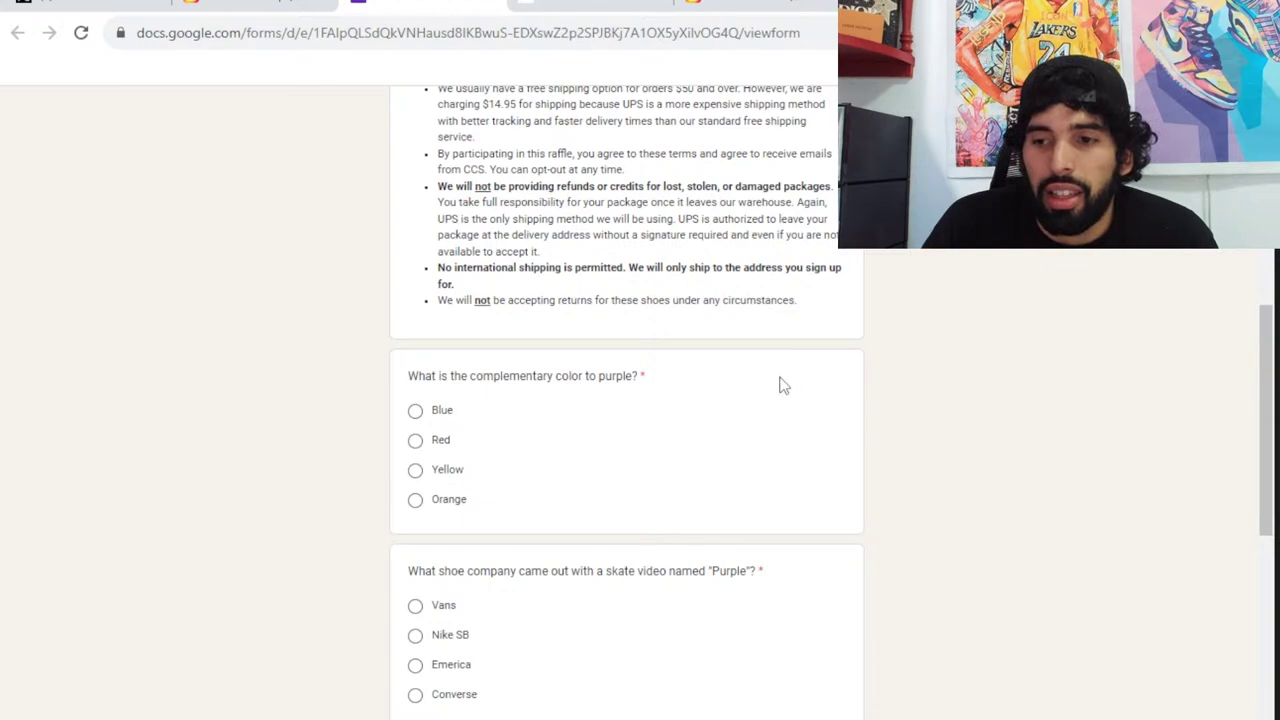
left_click(455, 469)
scroll(766, 571, "down", 3)
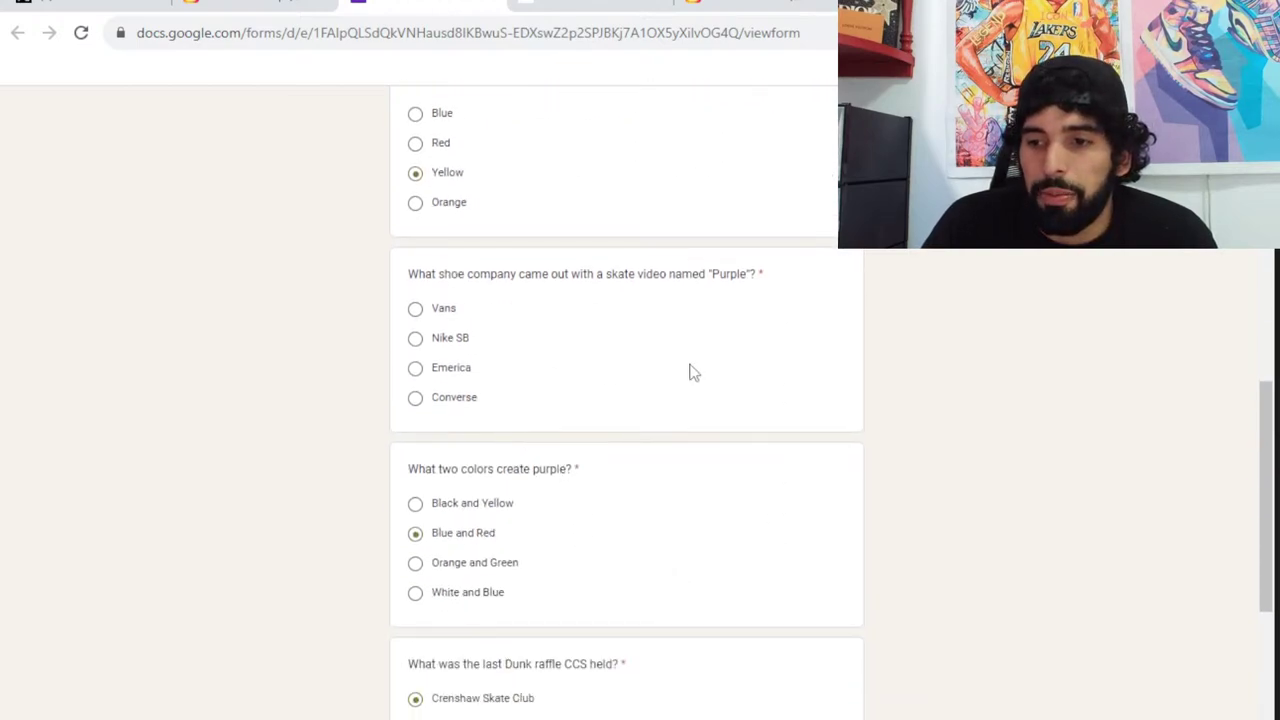
left_click(445, 398)
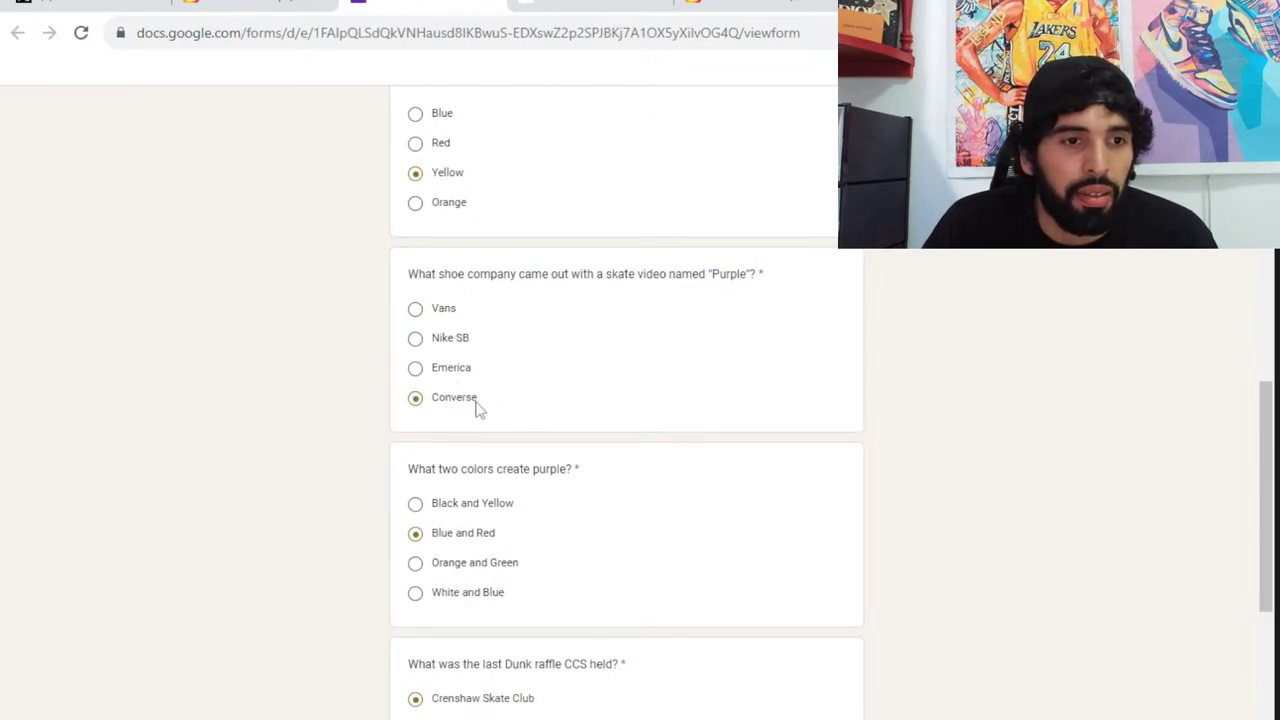
scroll(597, 453, "up", 2)
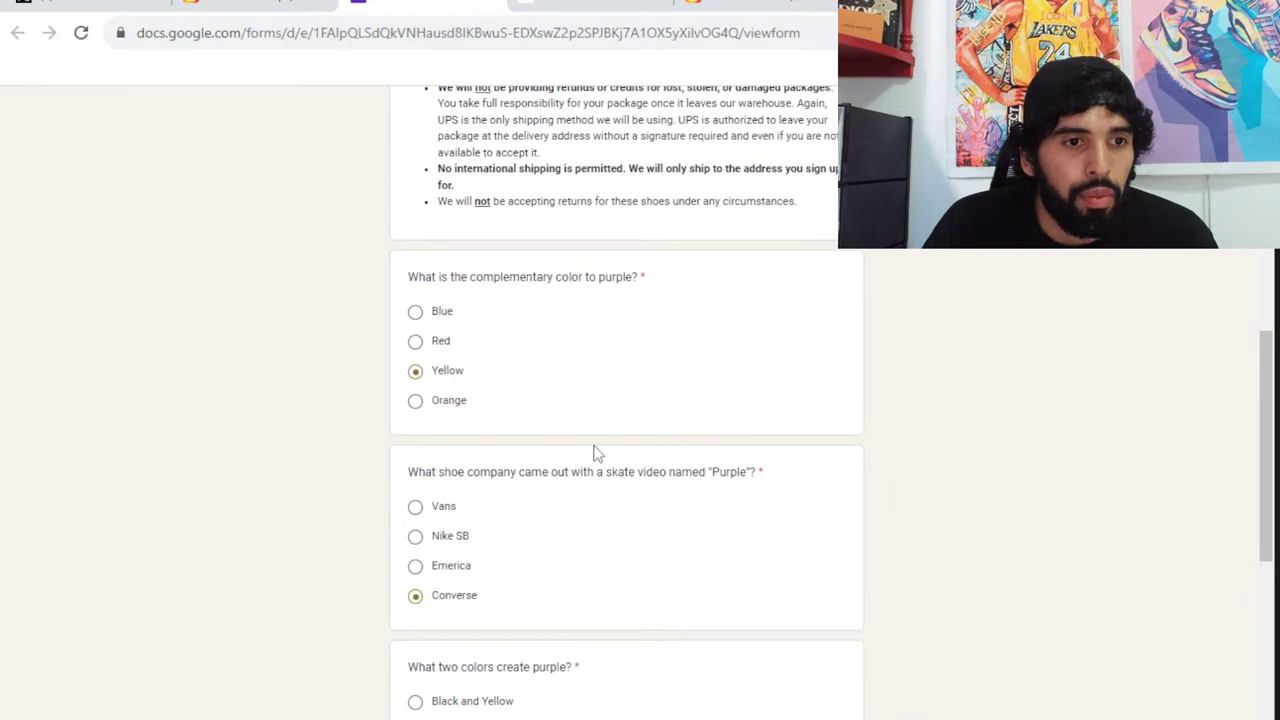
scroll(597, 453, "down", 3)
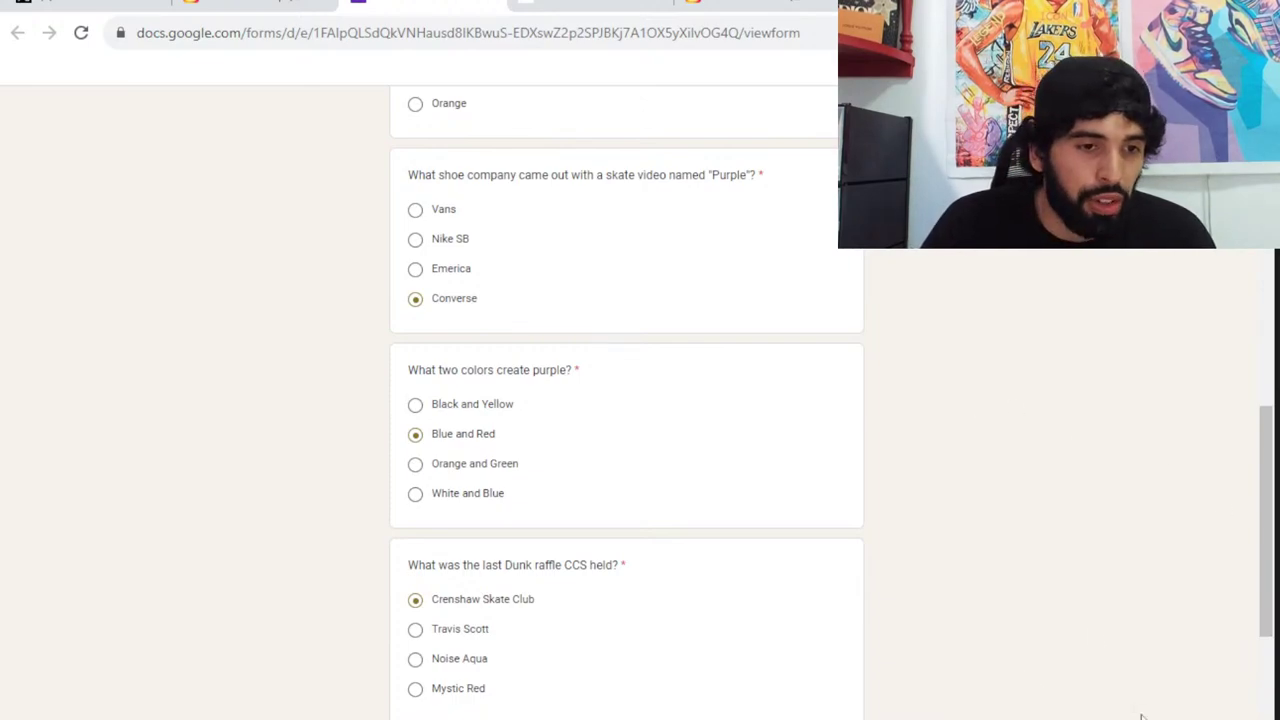
scroll(788, 655, "up", 1)
scroll(800, 650, "up", 3)
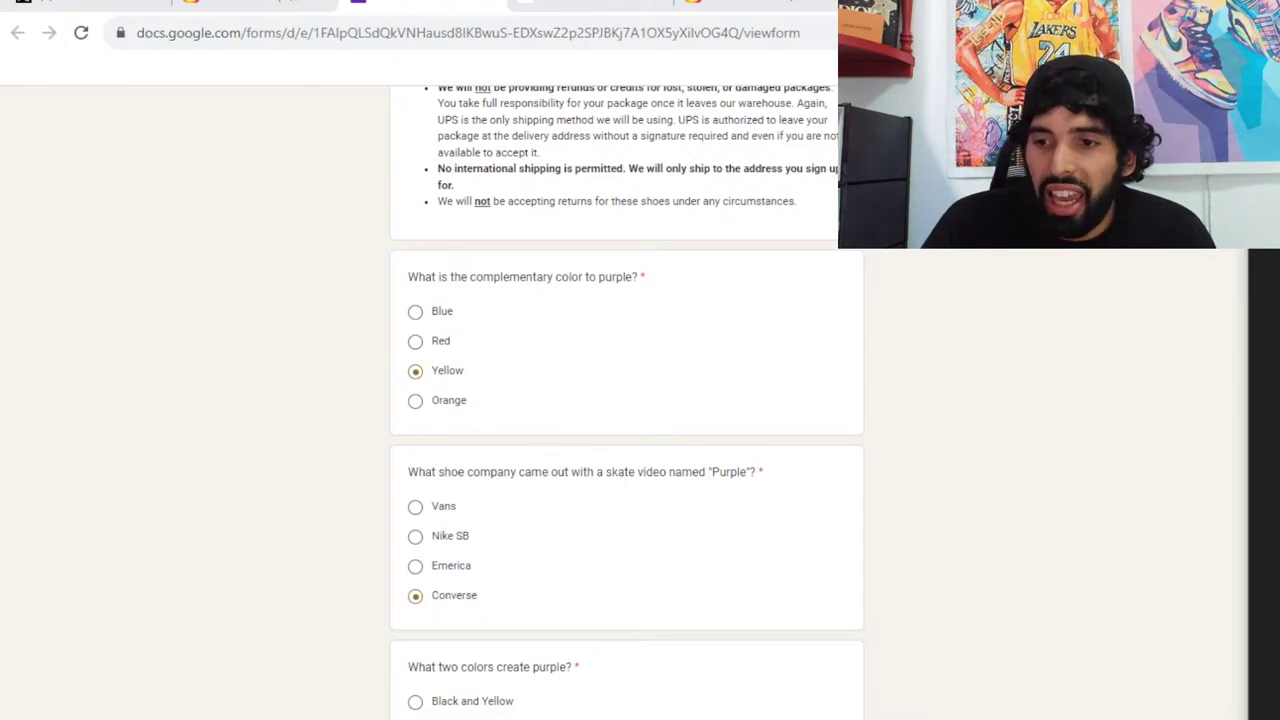
View the Yeezy 350 release post on X and reopen the purple Nike SB Dunk post on the CCS Instagram profile
left_click(69, 5)
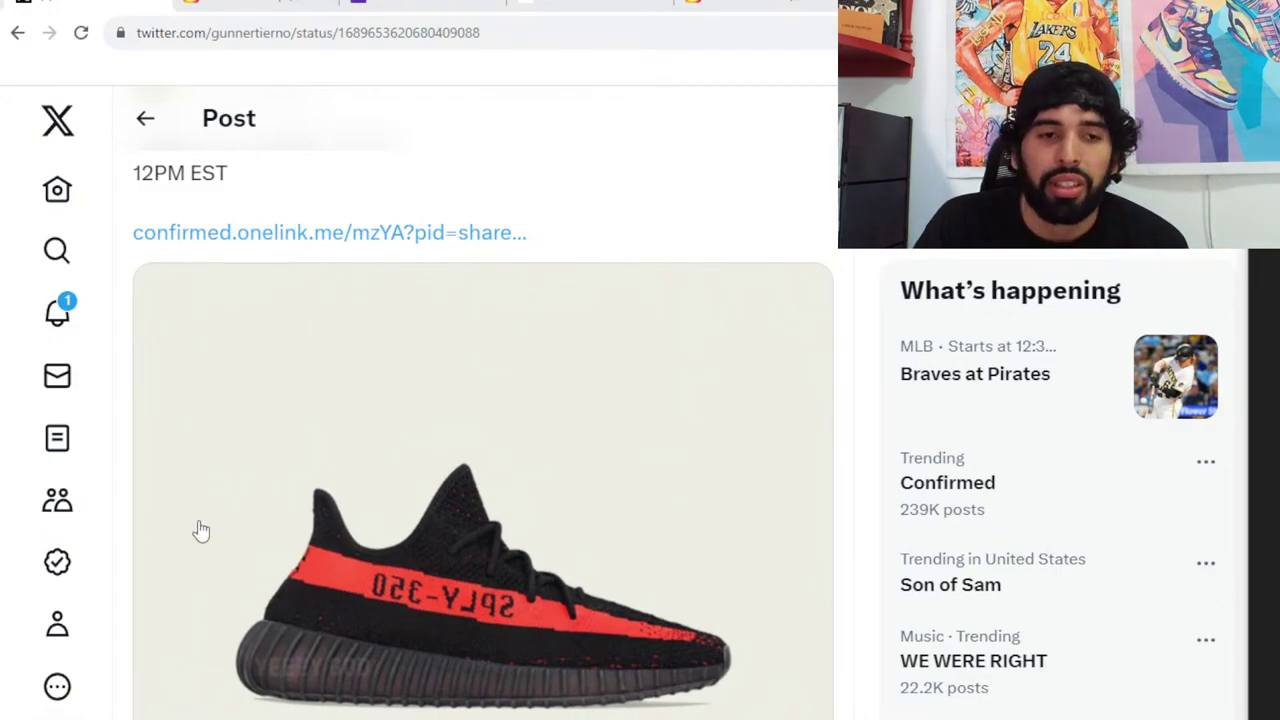
left_click(273, 10)
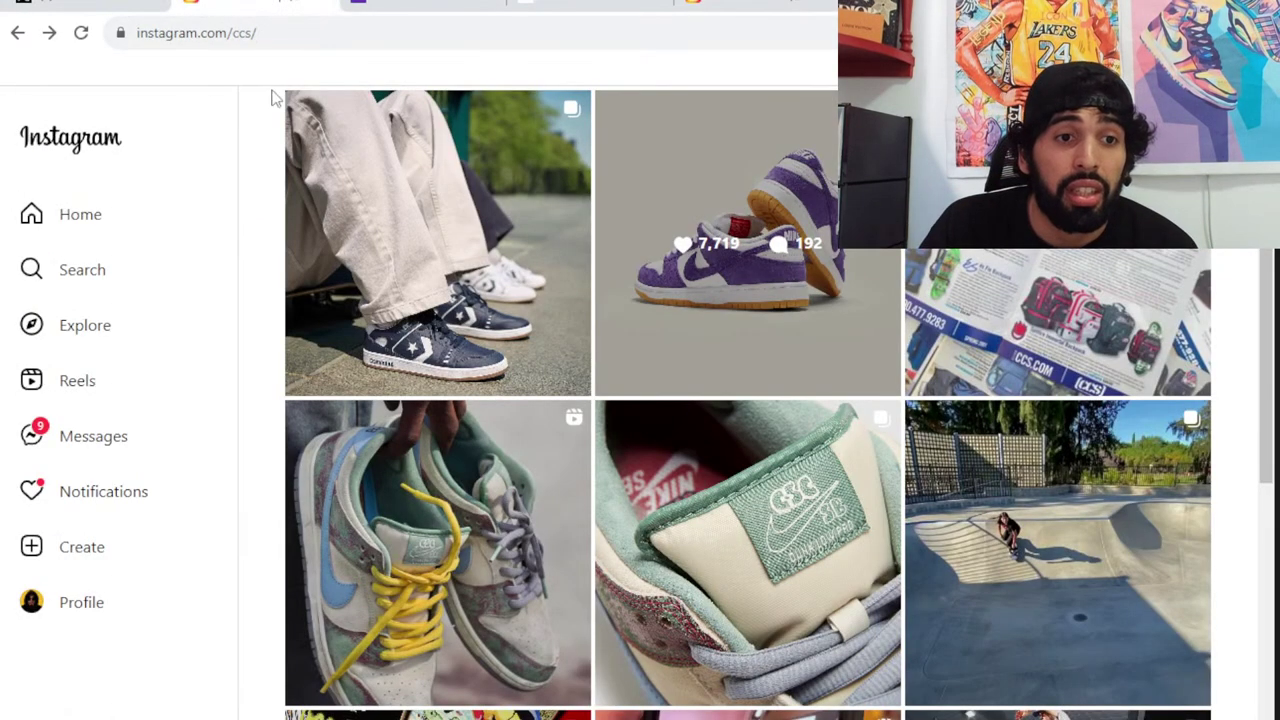
left_click(739, 296)
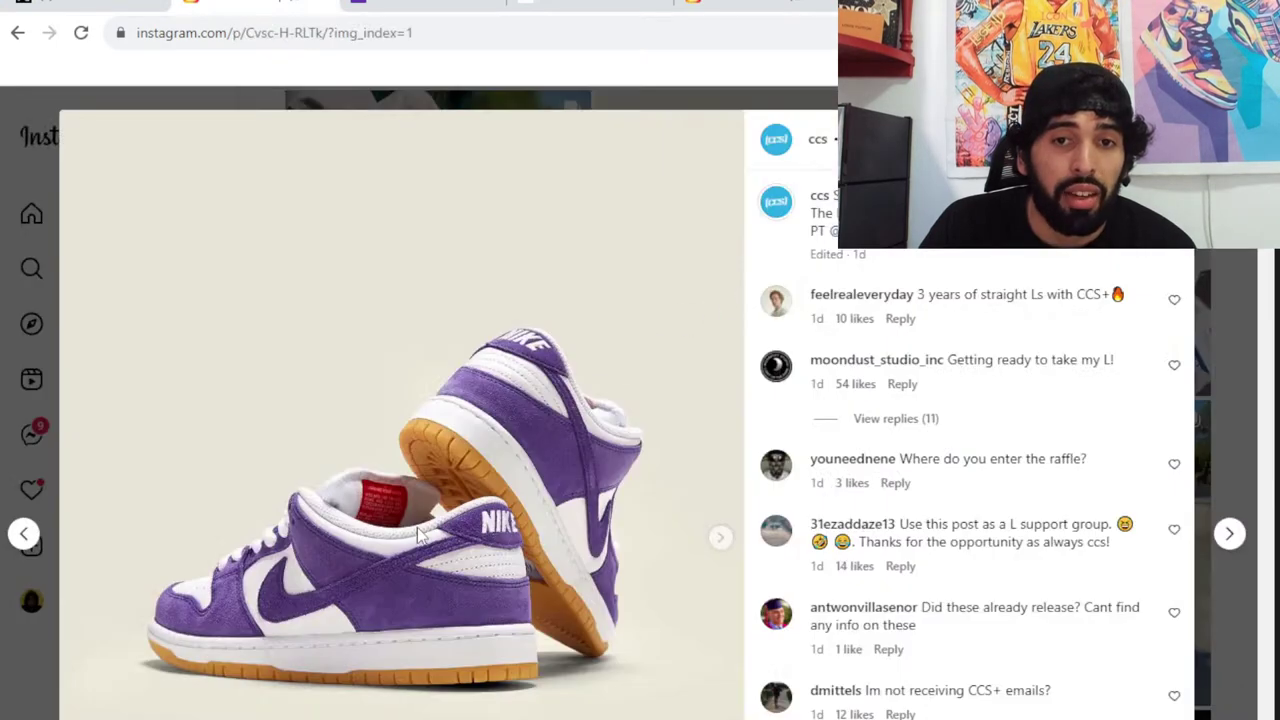
Examine the Sneaker News article on the Nike Kobe 8 Protro "Triple White", including its photo and headline
left_click(443, 10)
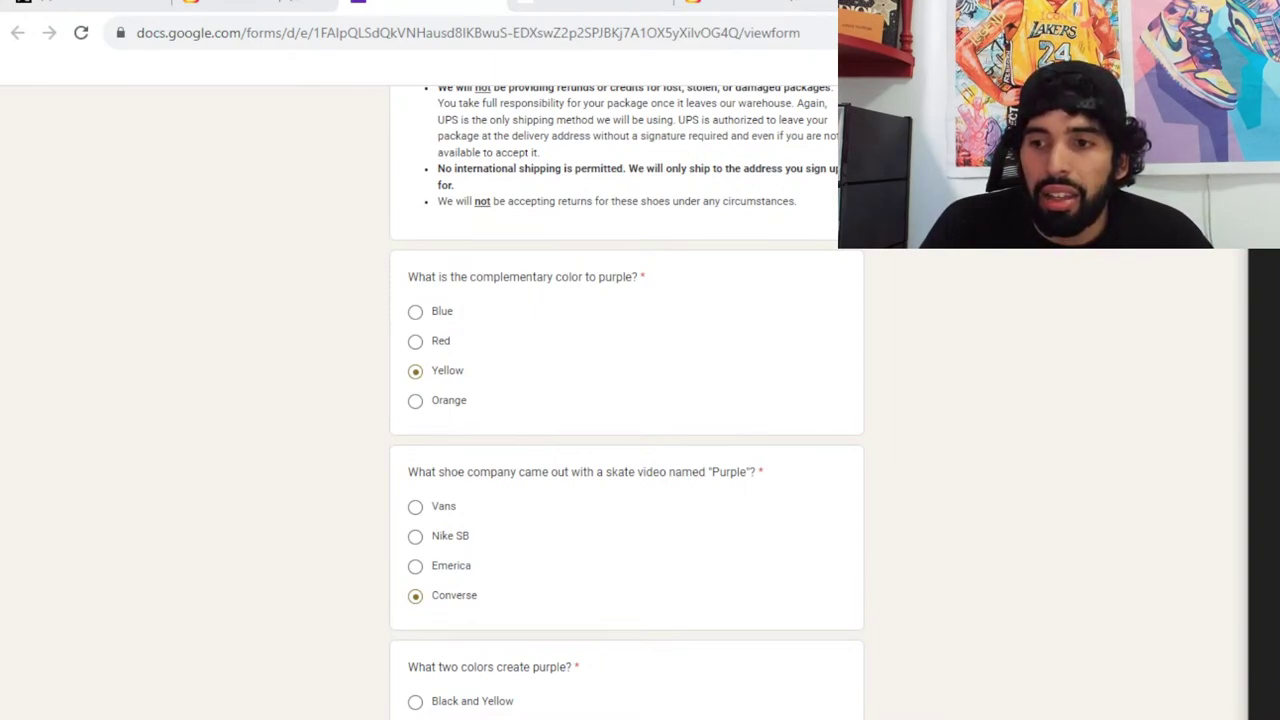
left_click(576, 4)
scroll(695, 350, "up", 1)
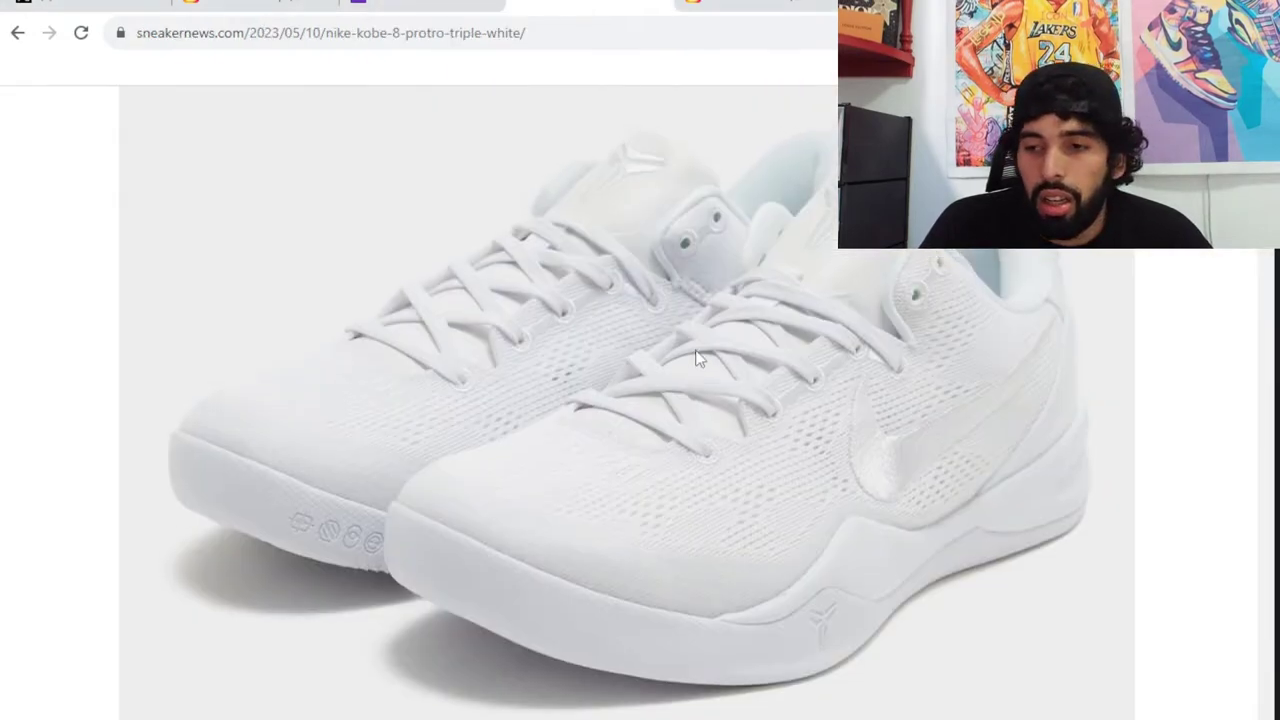
scroll(697, 358, "down", 1)
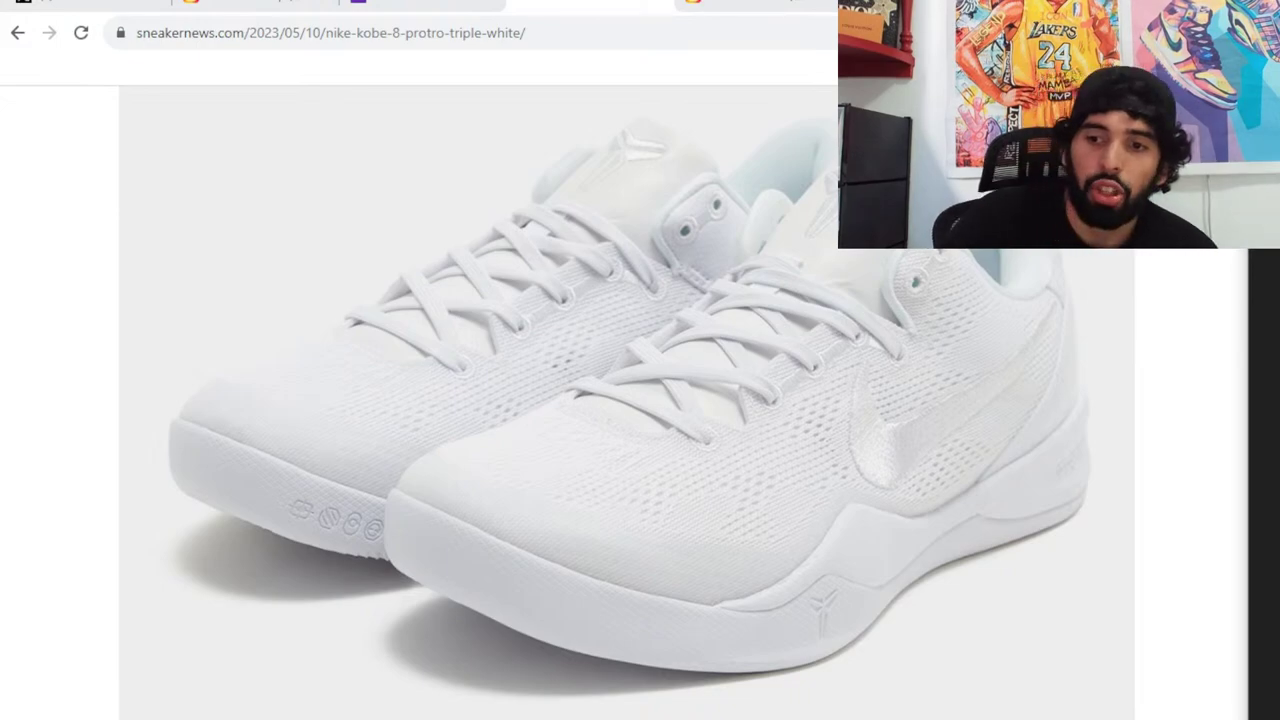
scroll(870, 595, "down", 3)
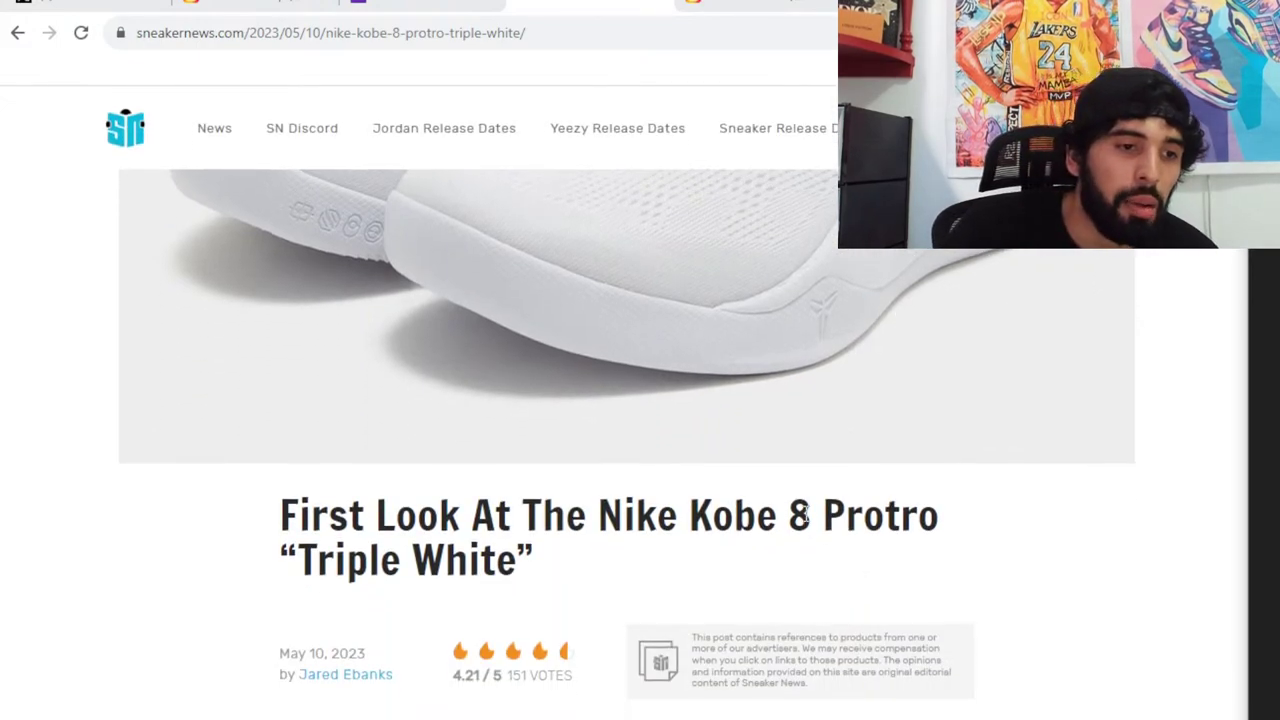
scroll(760, 490, "up", 4)
Search StockX for "triple white kobes", open the Nike Kobe 8 Protro Triple White listing and expand its size list
left_click(738, 6)
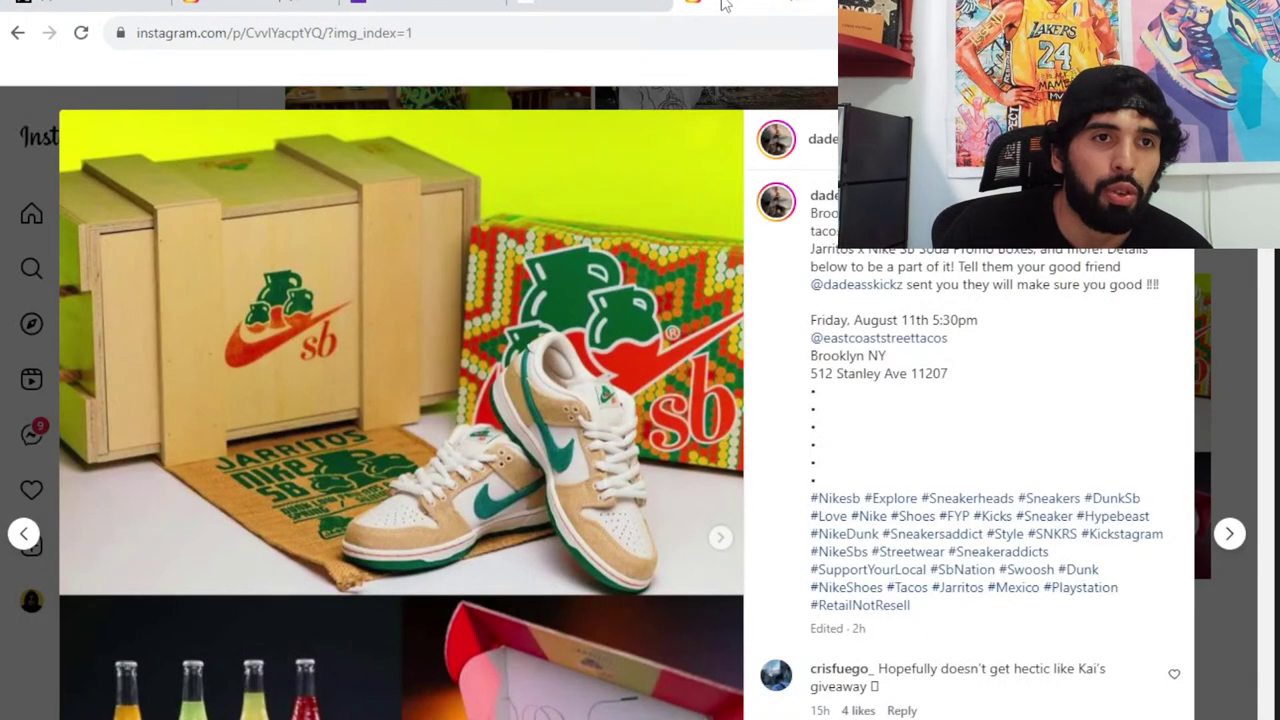
left_click(688, 5)
left_click(523, 140)
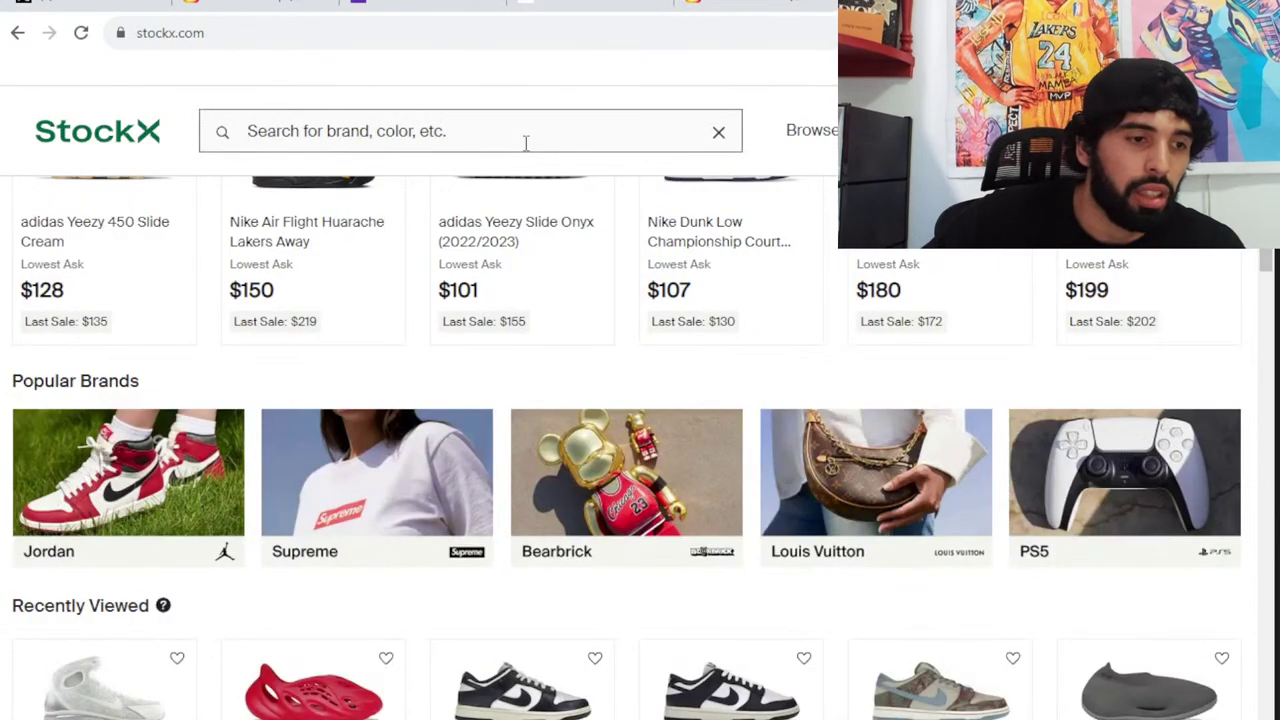
type("trip")
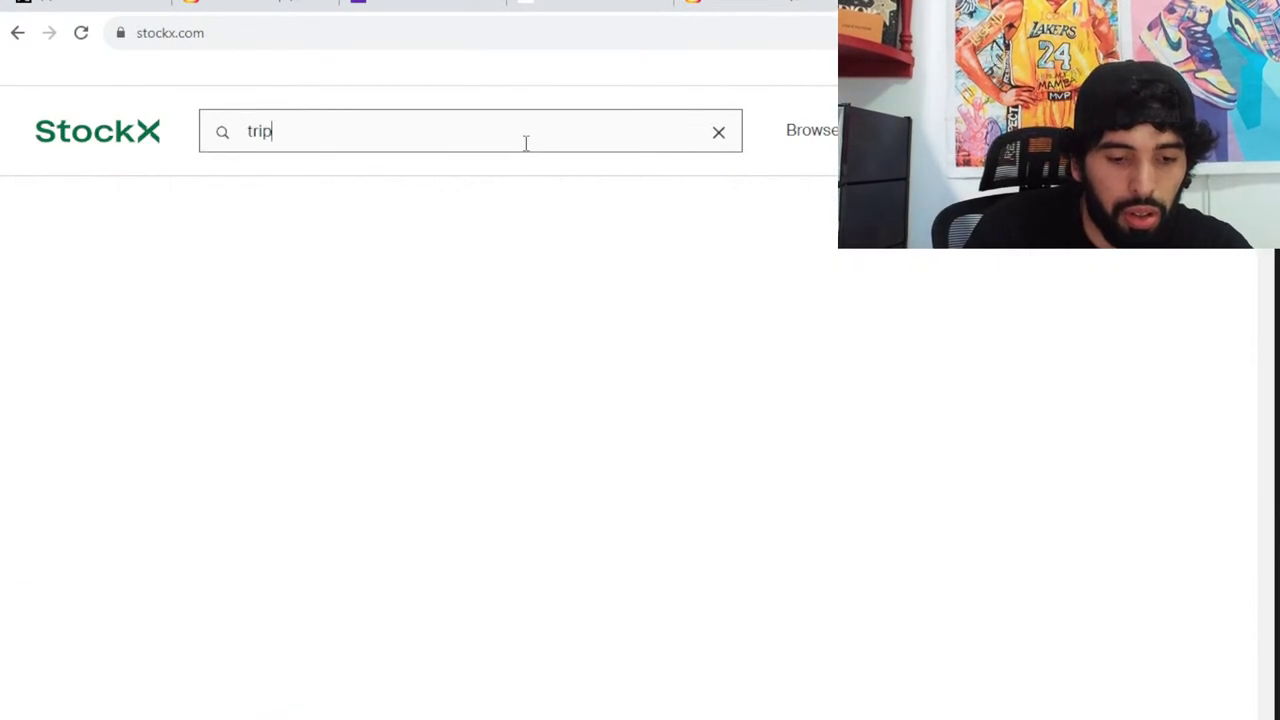
type("le white kobre")
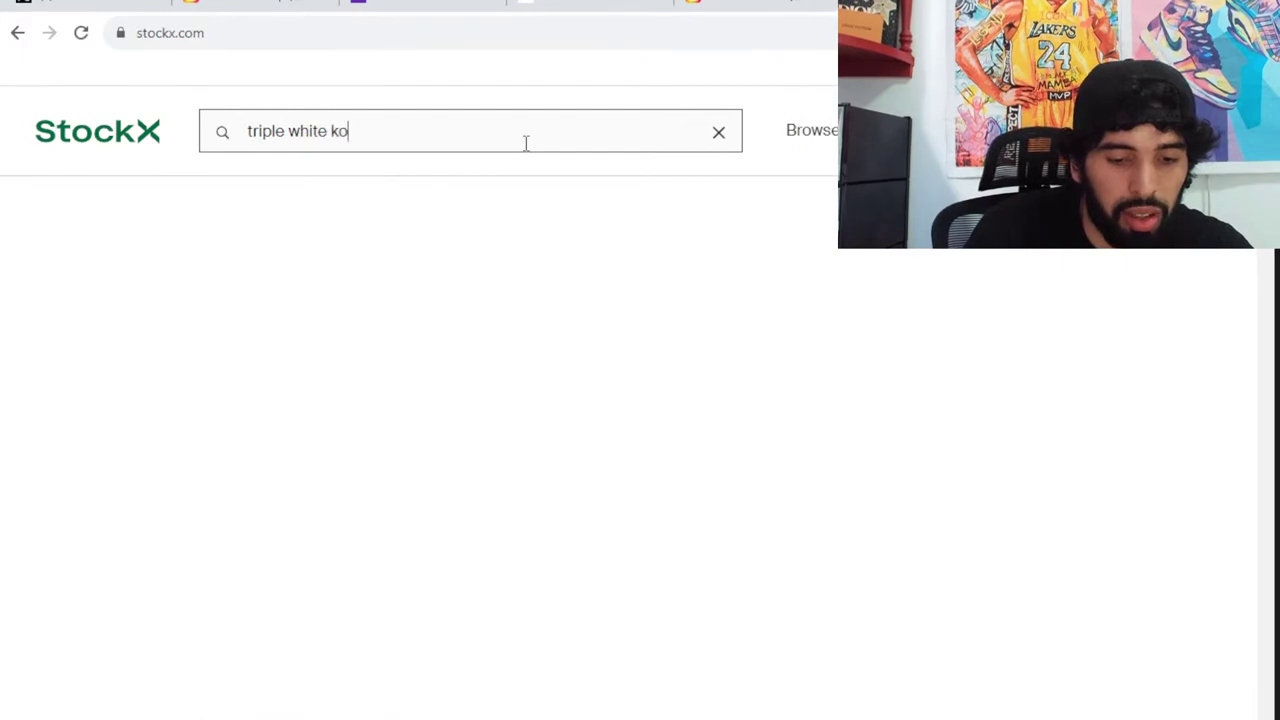
key("BackSpace")
key("BackSpace")
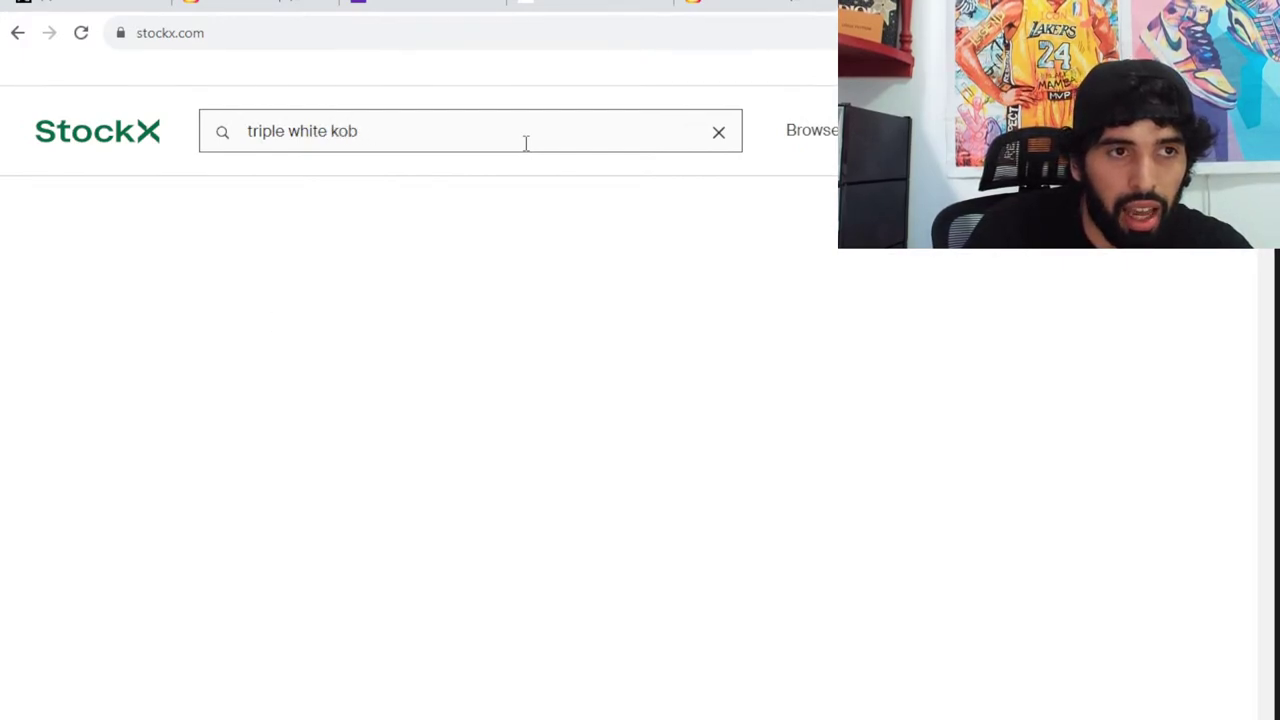
type("es")
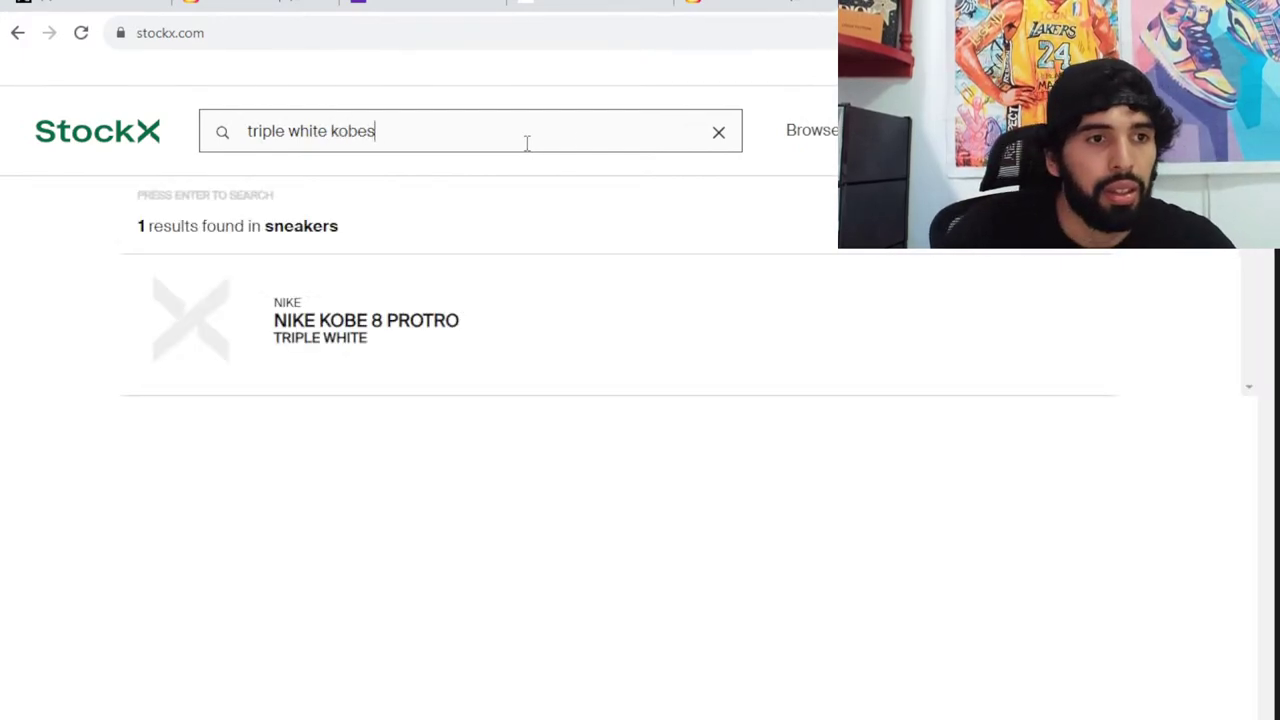
left_click(446, 343)
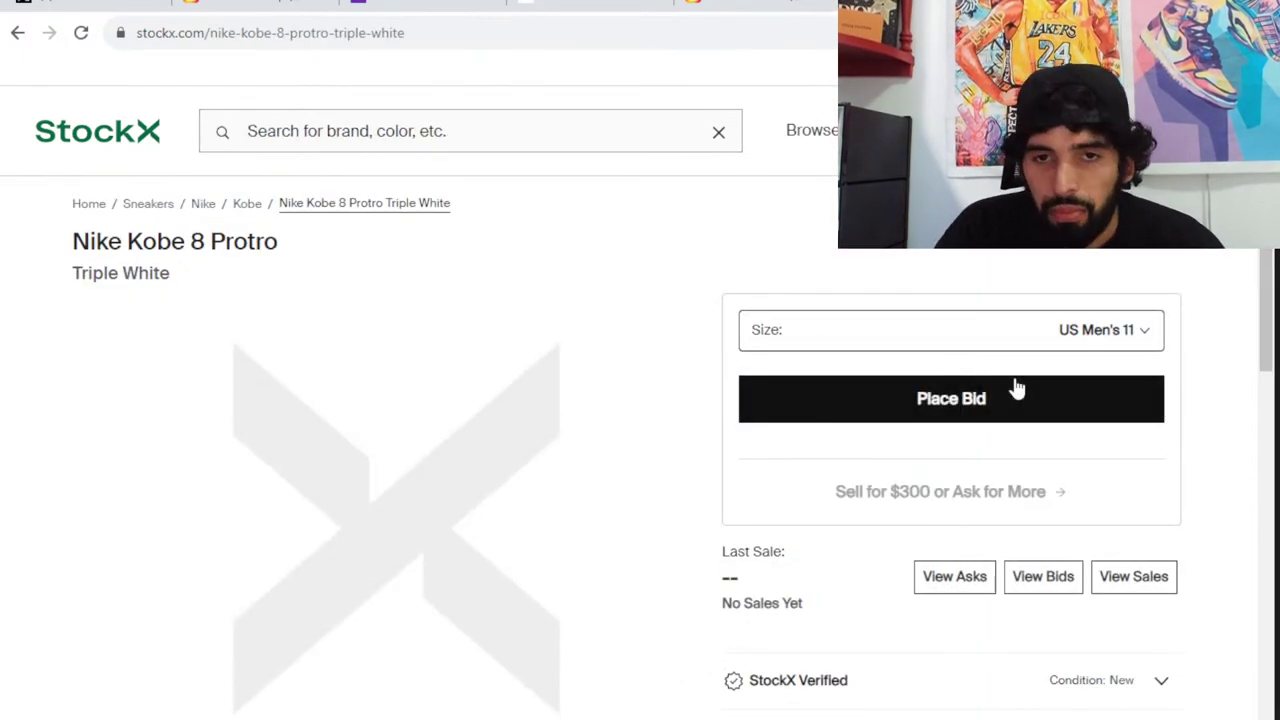
left_click(1064, 335)
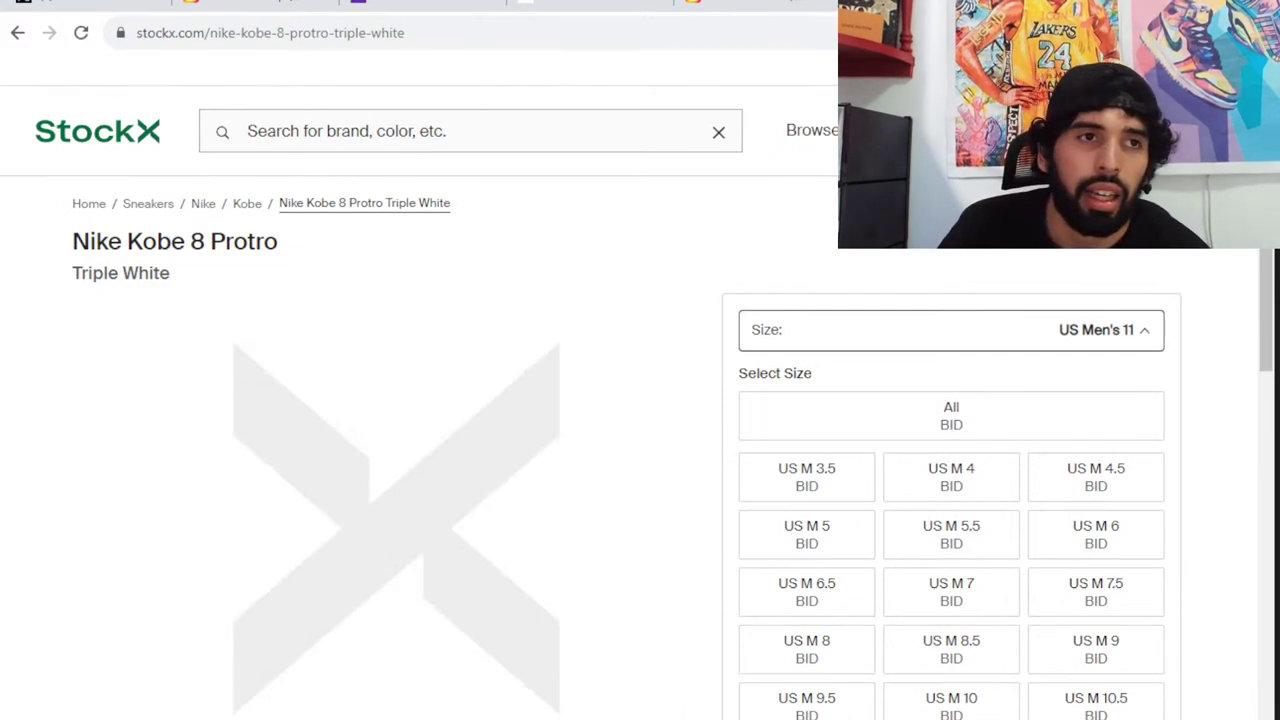
Return to the Court Purple Dunk raffle form and copy its web address
left_click(632, 14)
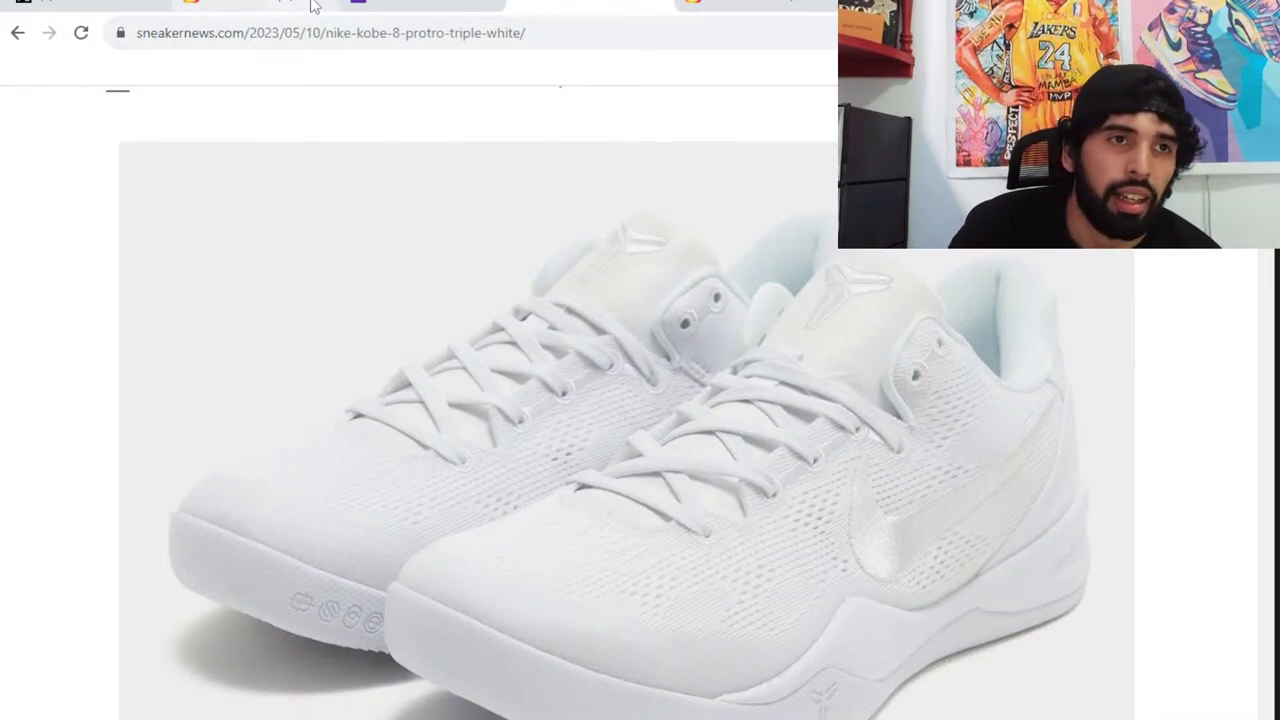
left_click(415, 8)
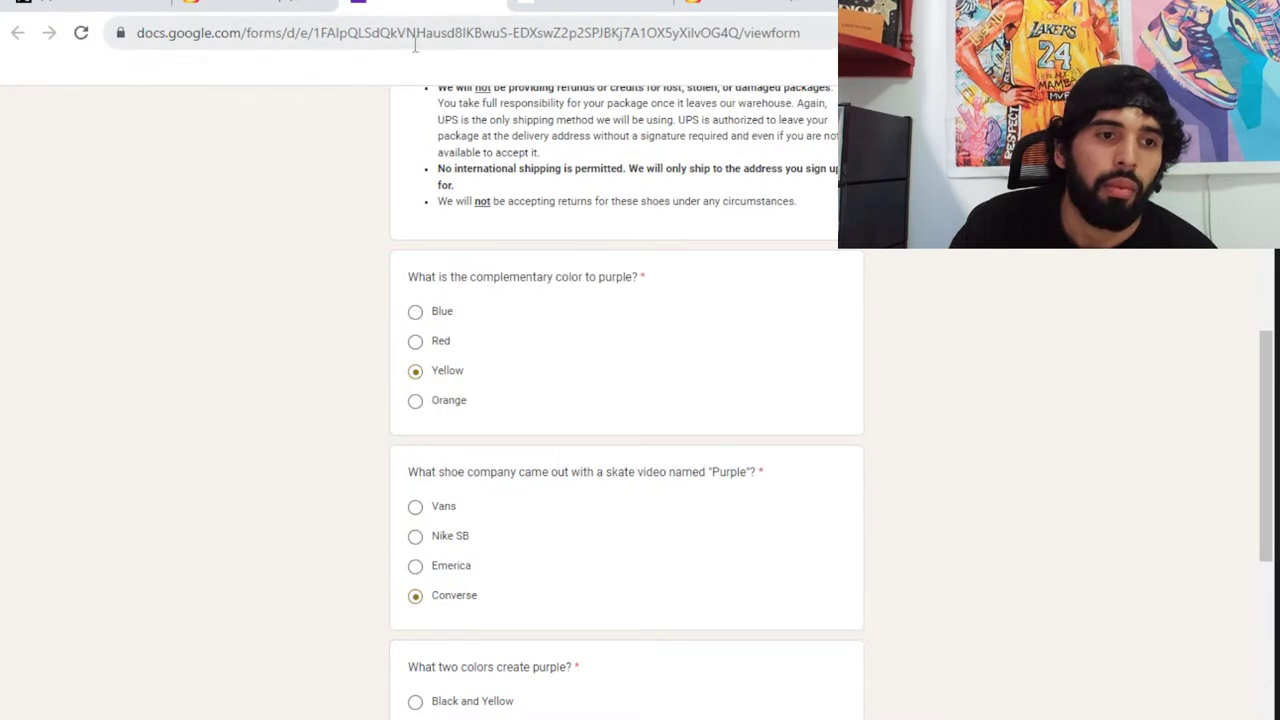
right_click(414, 38)
left_click(452, 182)
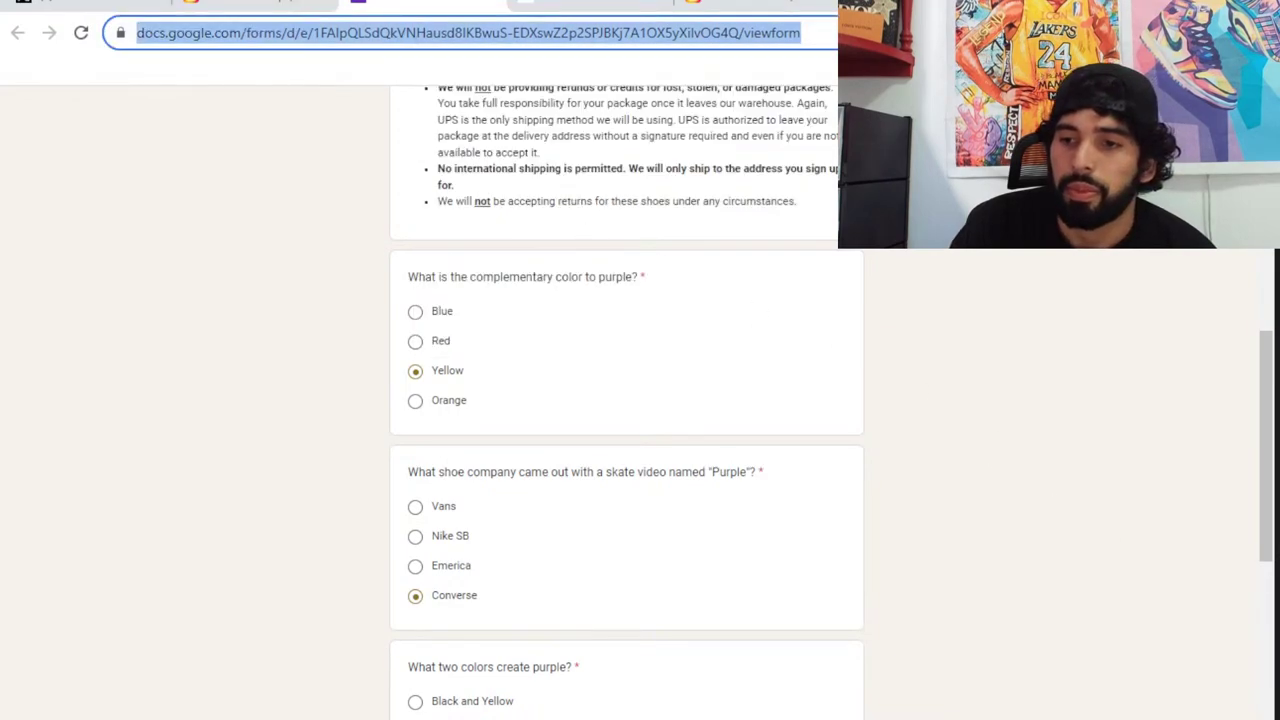
key("alt+Tab")
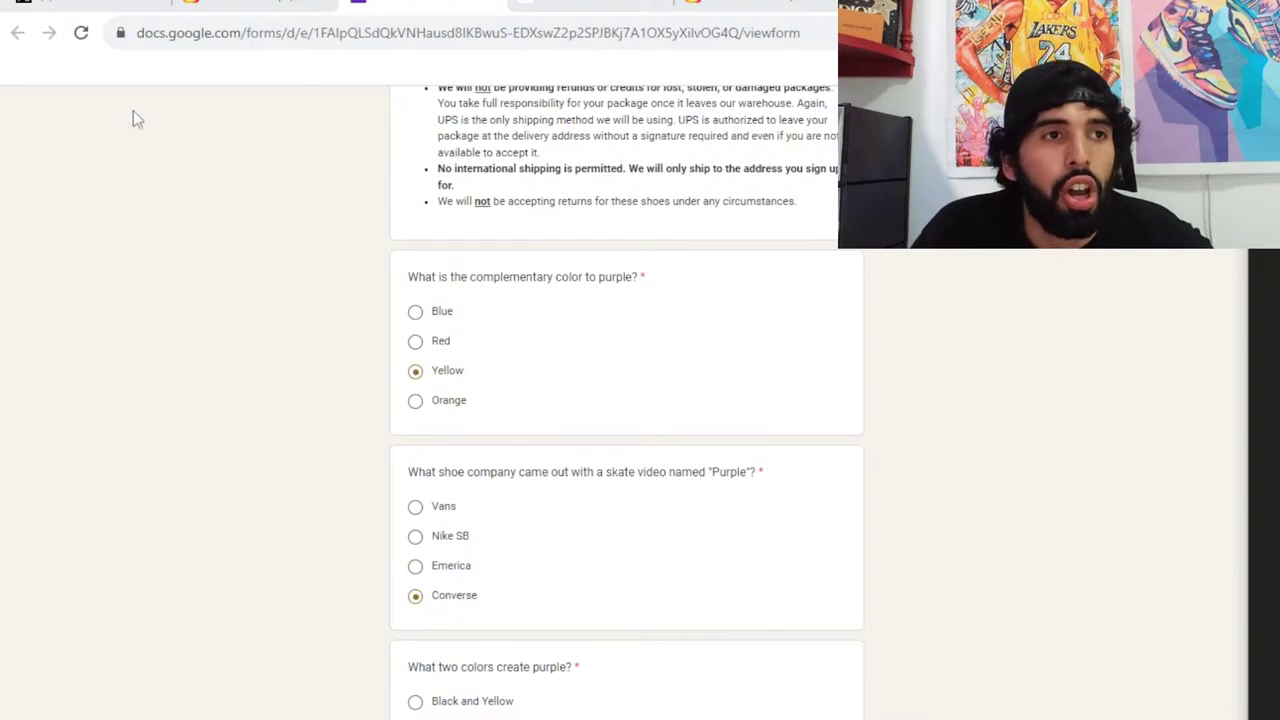
Review the black and red Yeezy 350 release post on X and open the Jarritos x Nike SB Instagram post
left_click(135, 8)
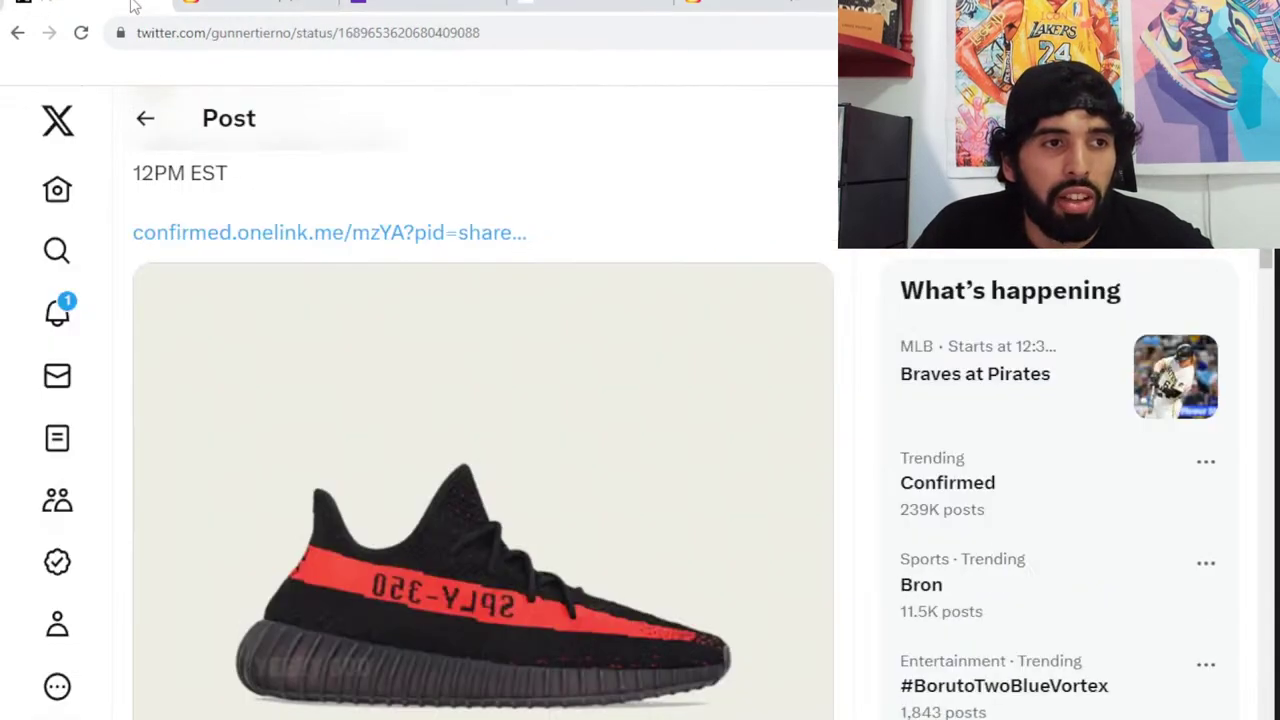
scroll(286, 451, "down", 3)
scroll(286, 457, "up", 2)
scroll(286, 455, "down", 2)
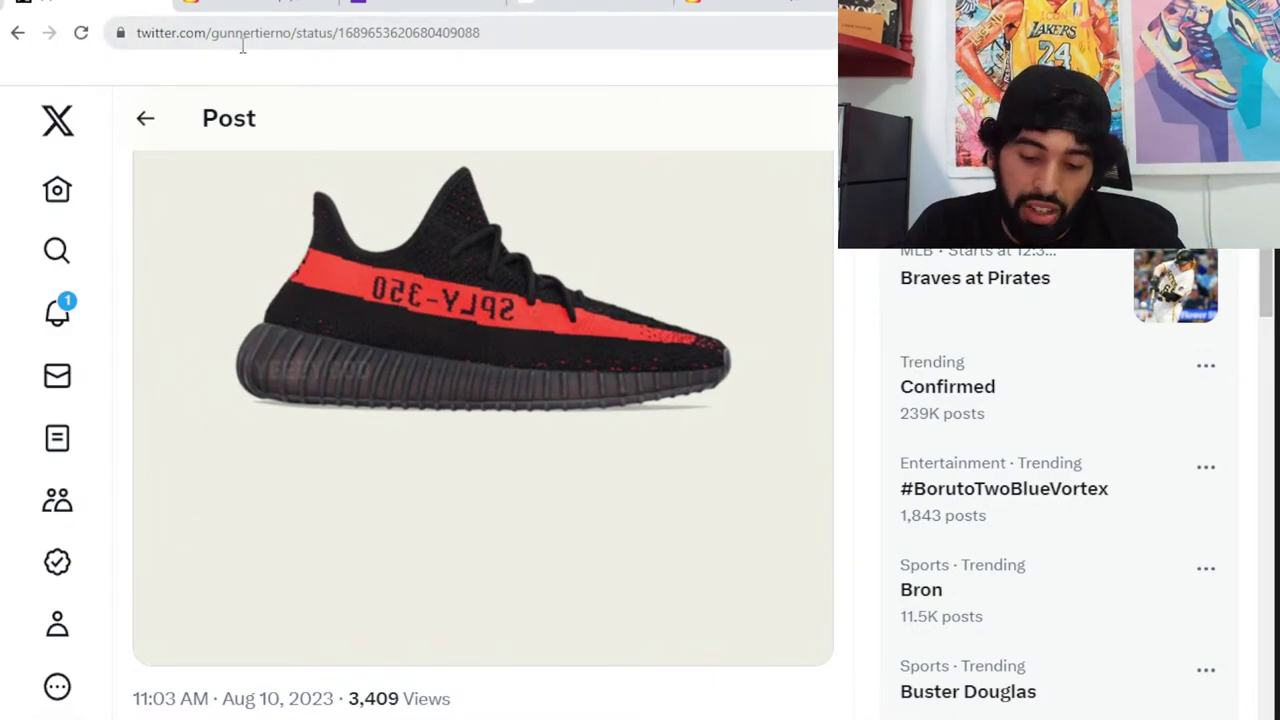
left_click(738, 3)
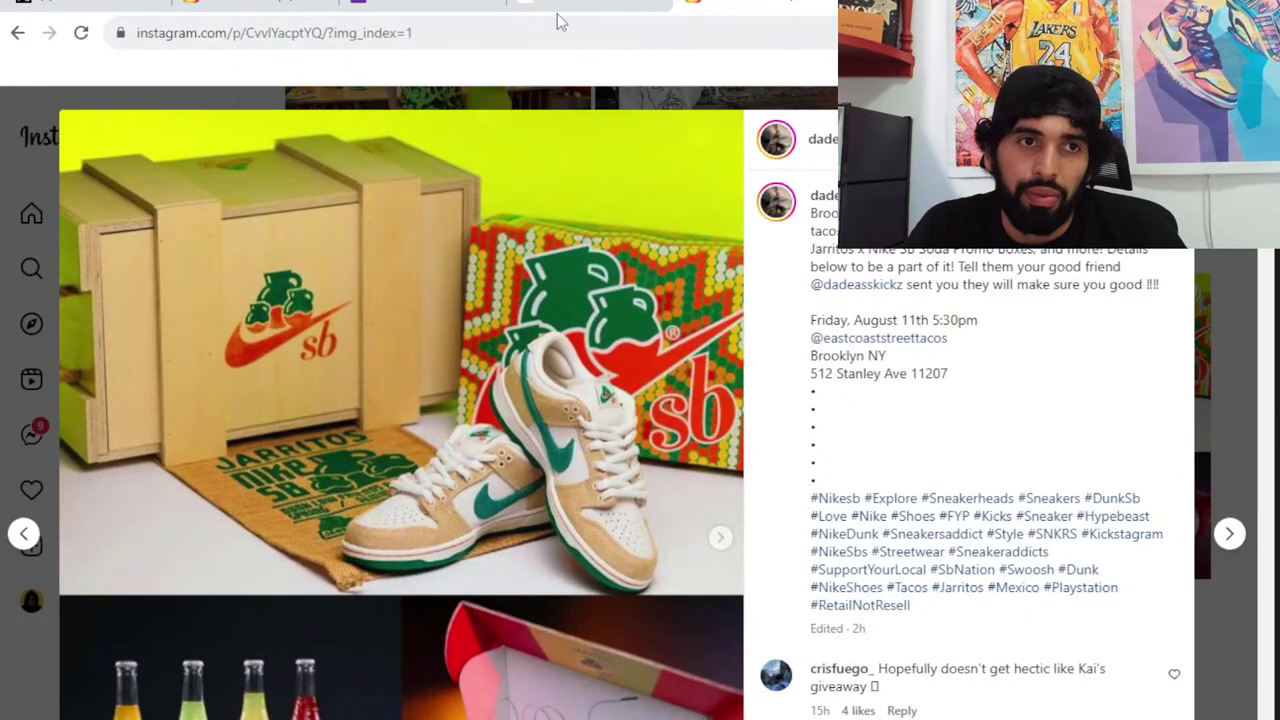
Switch back to StockX, search for "trophy room 1" and open the Jordan 1 Retro High Trophy Room Chicago listing
left_click(642, 5)
left_click(646, 131)
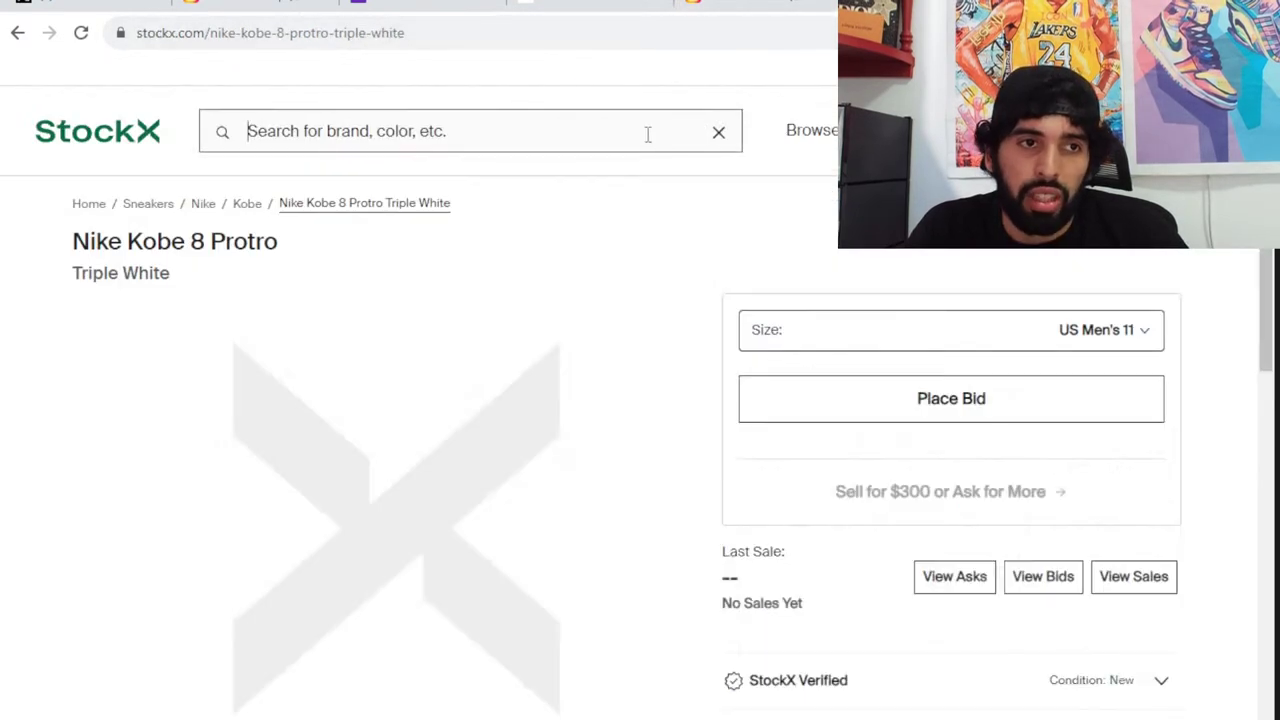
type("tr")
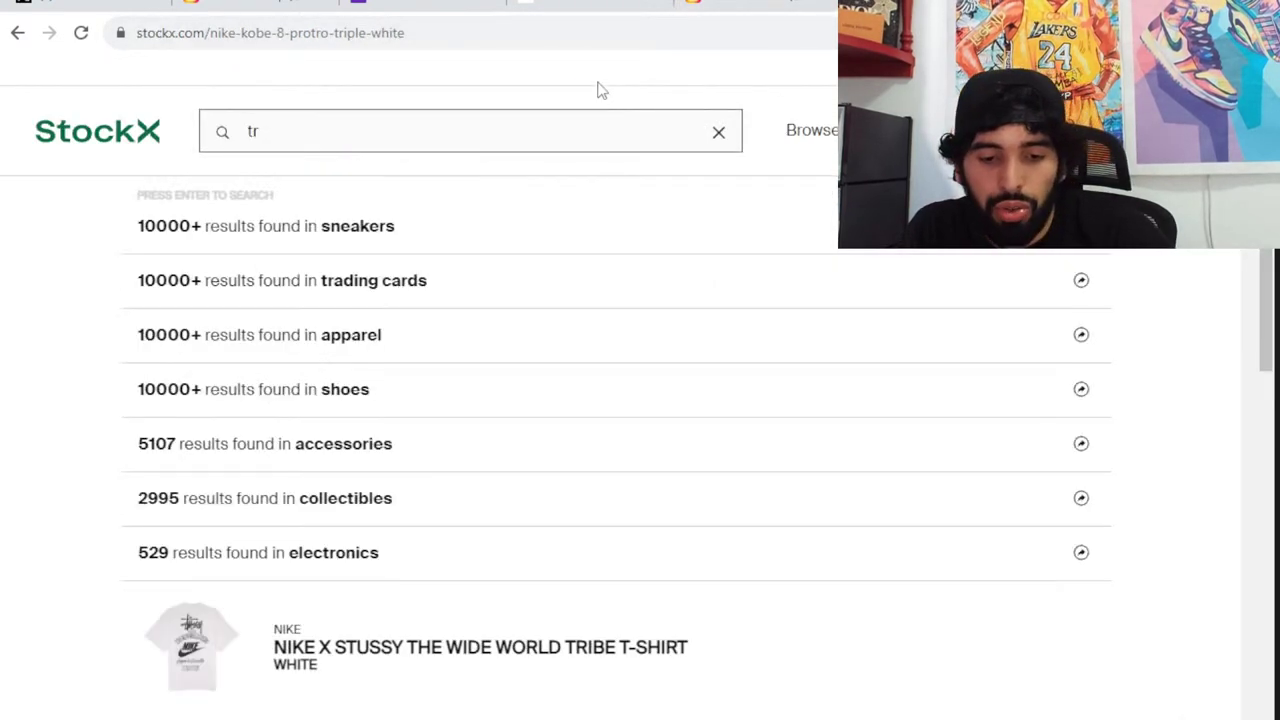
type("ophy r")
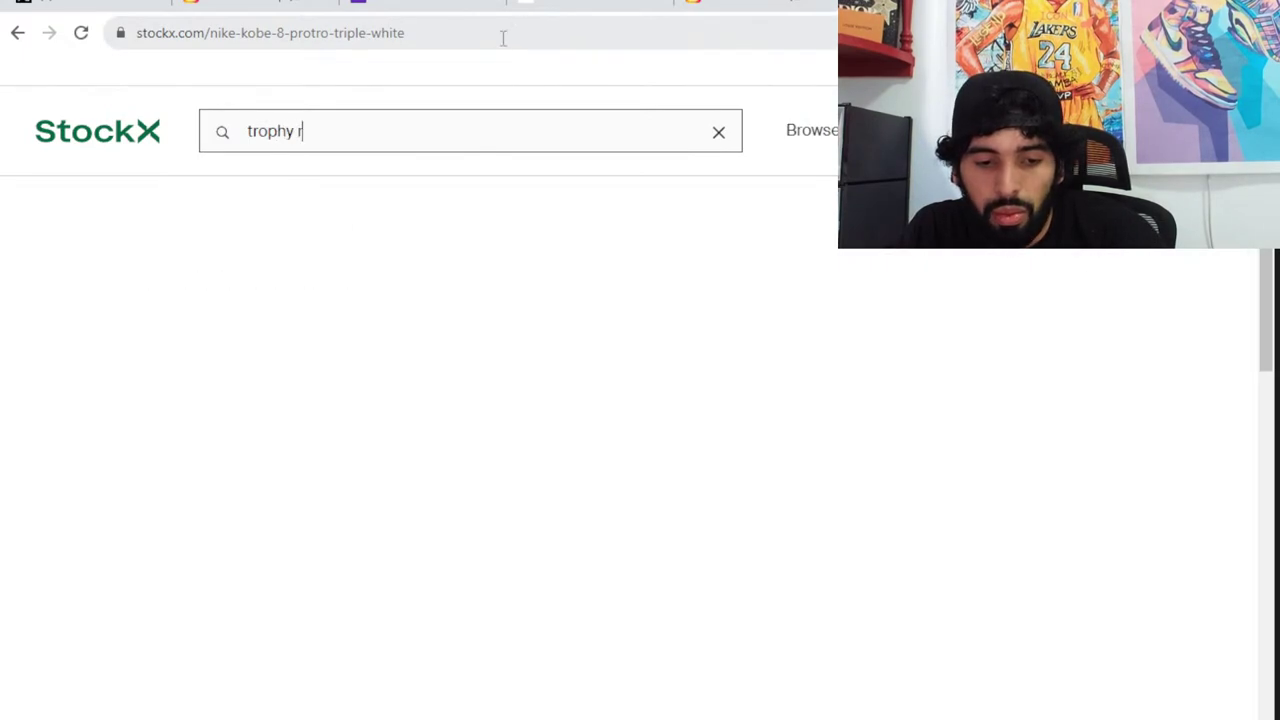
type("oom 1")
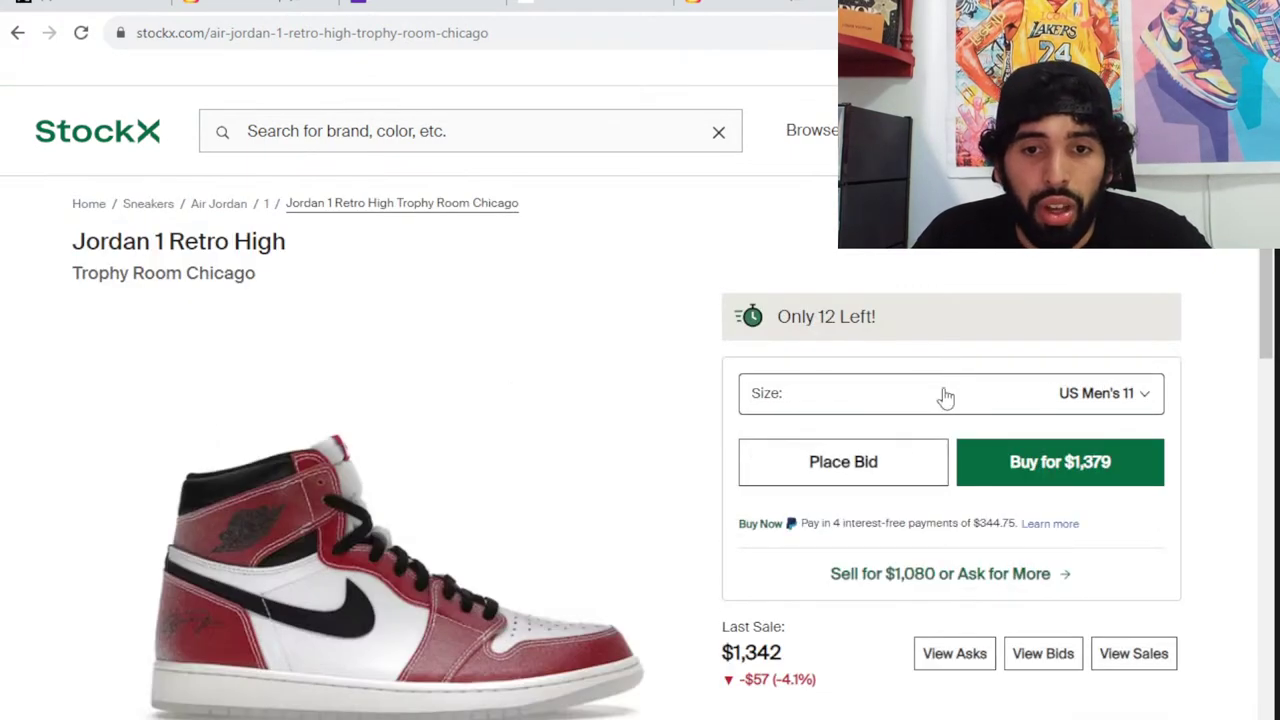
Choose size US M 10.5 on the Trophy Room Chicago listing and read its expanded product details and description
left_click(945, 396)
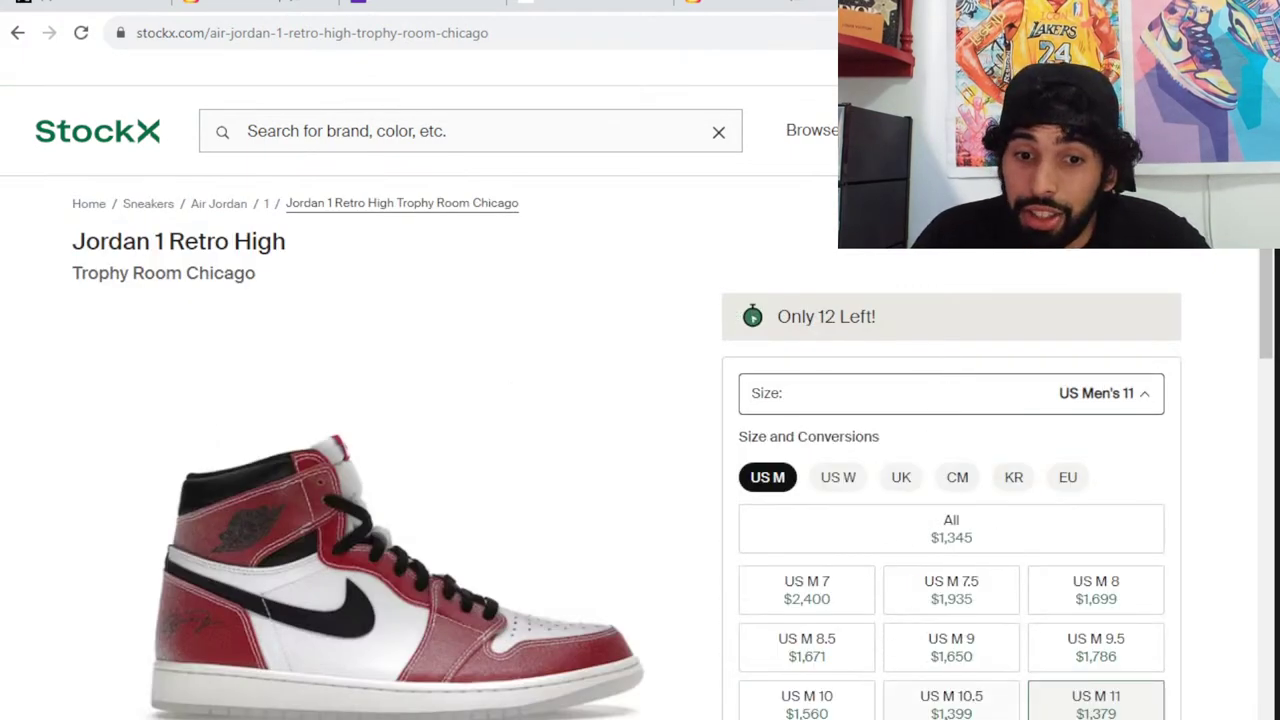
left_click(925, 705)
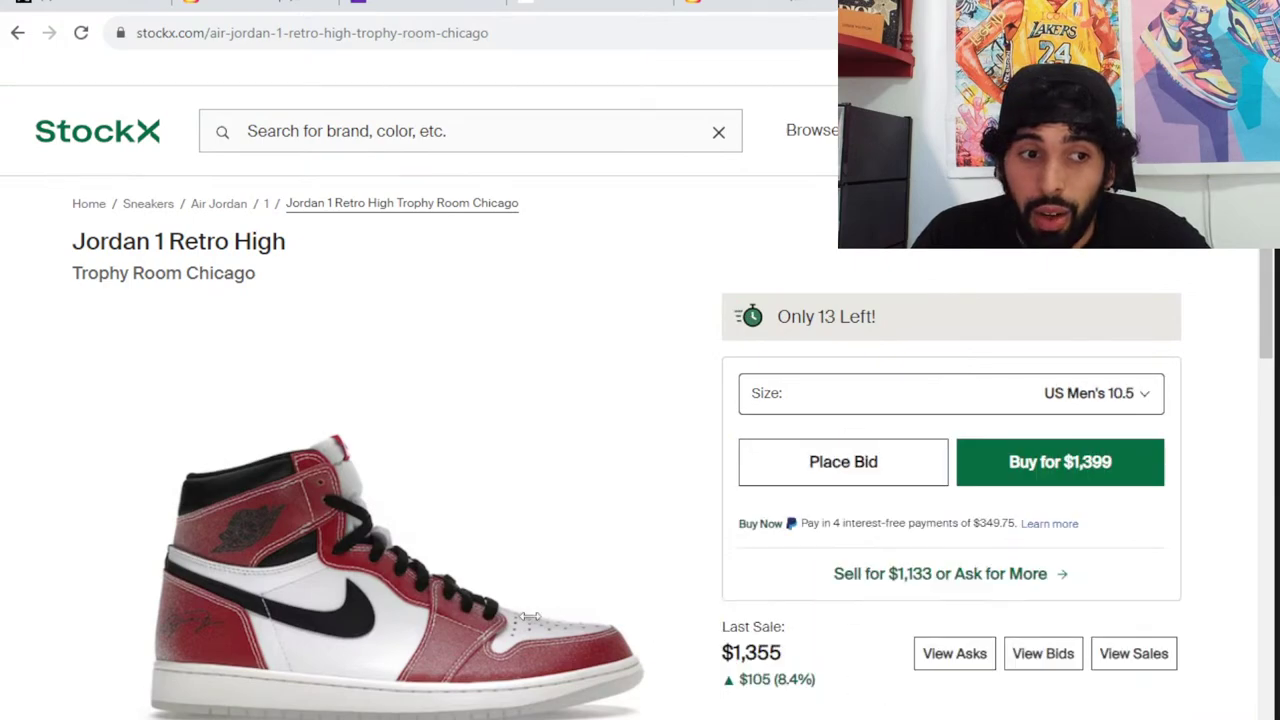
scroll(640, 450, "down", 3)
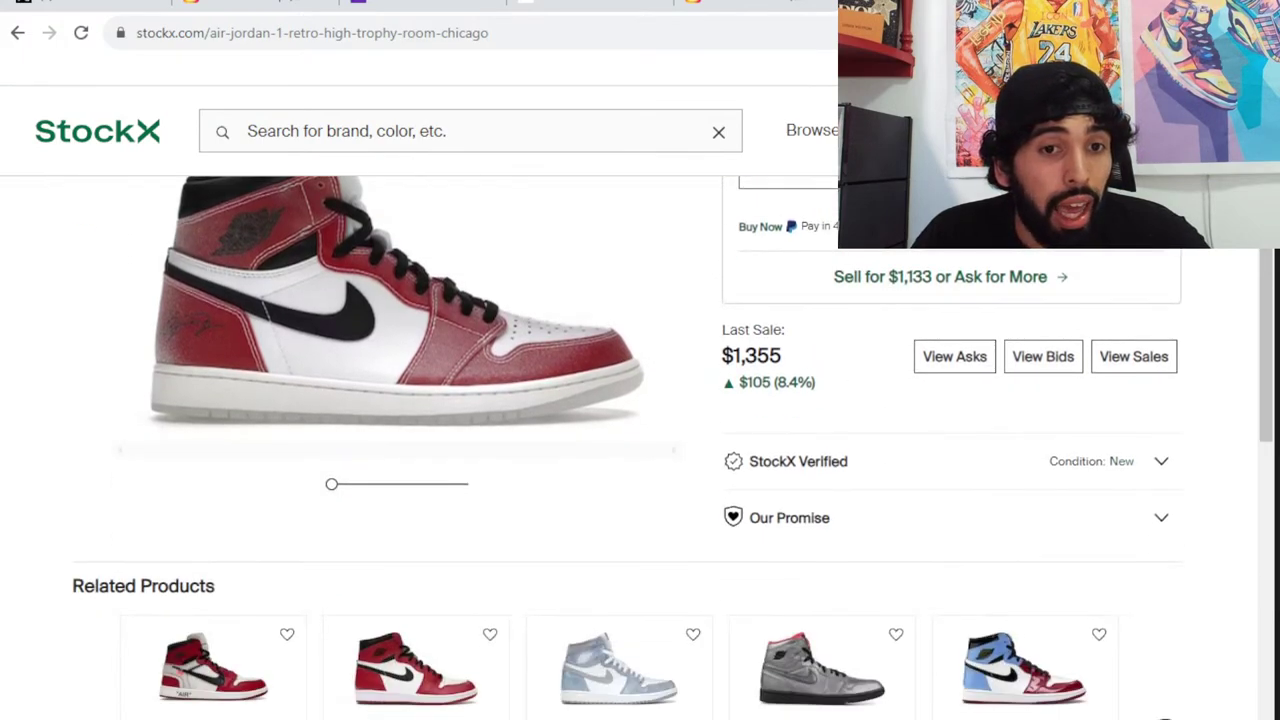
scroll(308, 713, "up", 3)
scroll(331, 683, "down", 3)
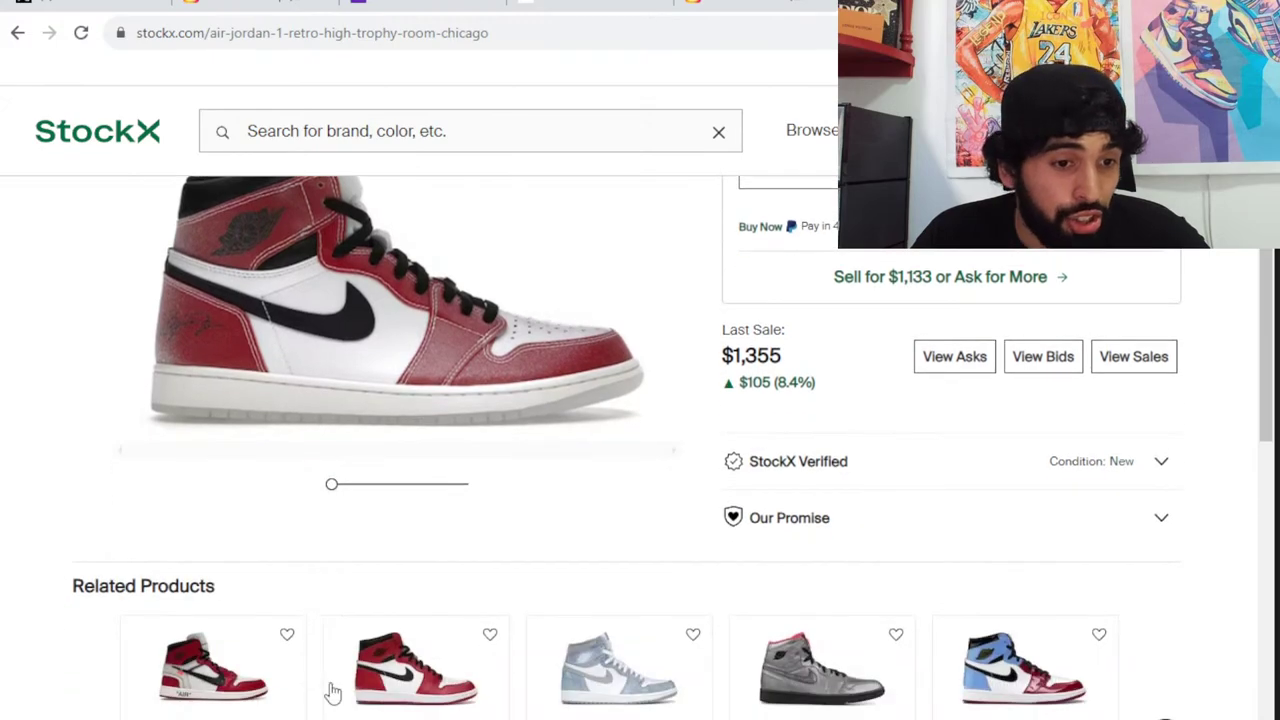
scroll(294, 620, "down", 7)
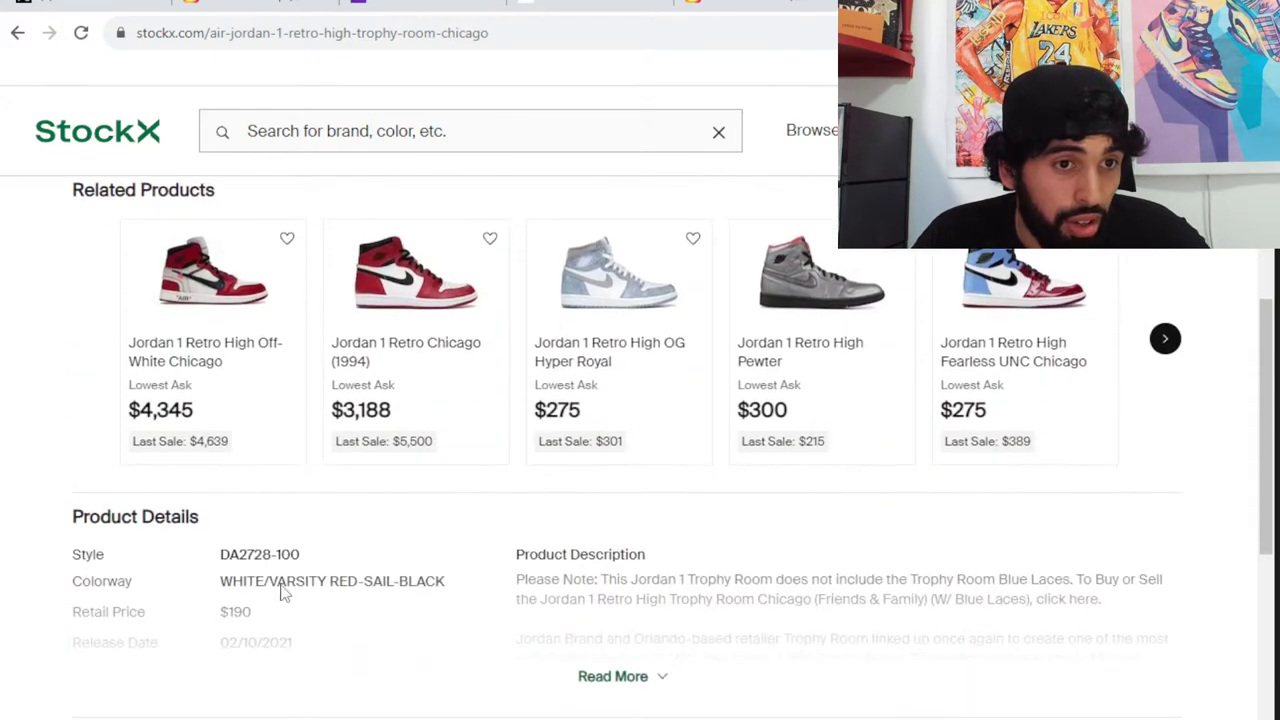
left_click(629, 380)
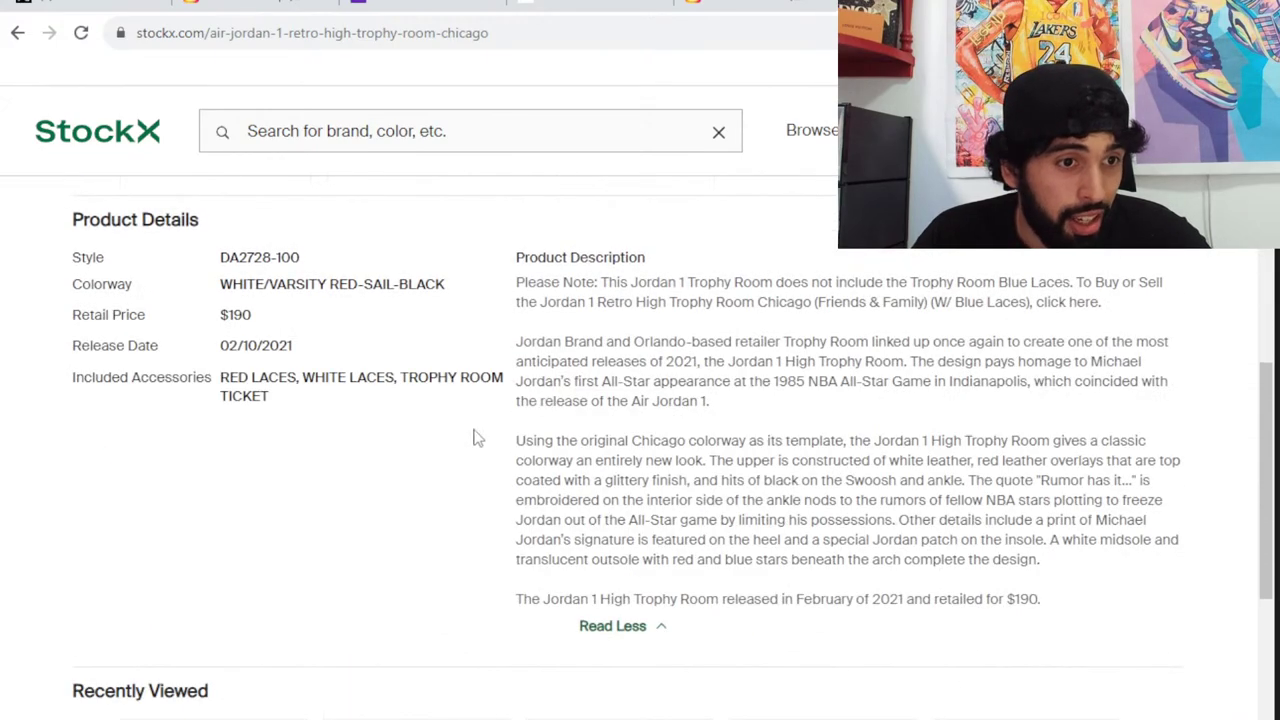
scroll(400, 459, "up", 8)
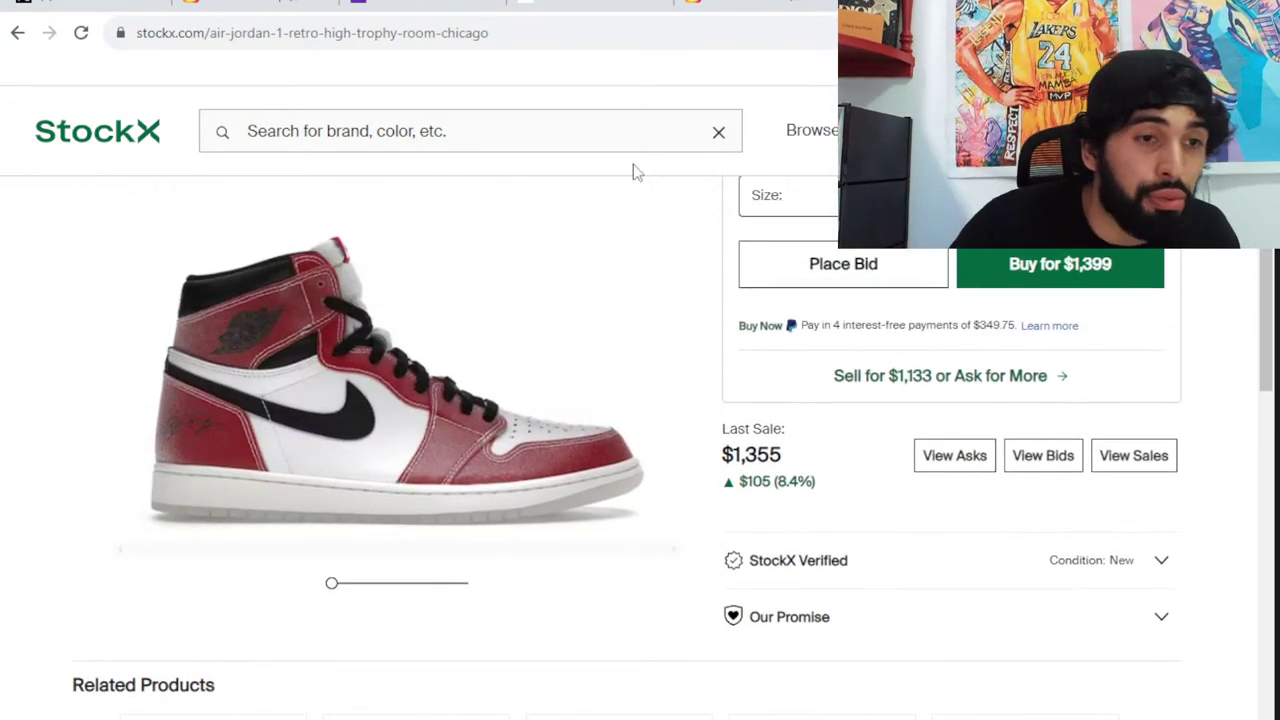
Search StockX for "friends and family"
left_click(540, 122)
type("friends and")
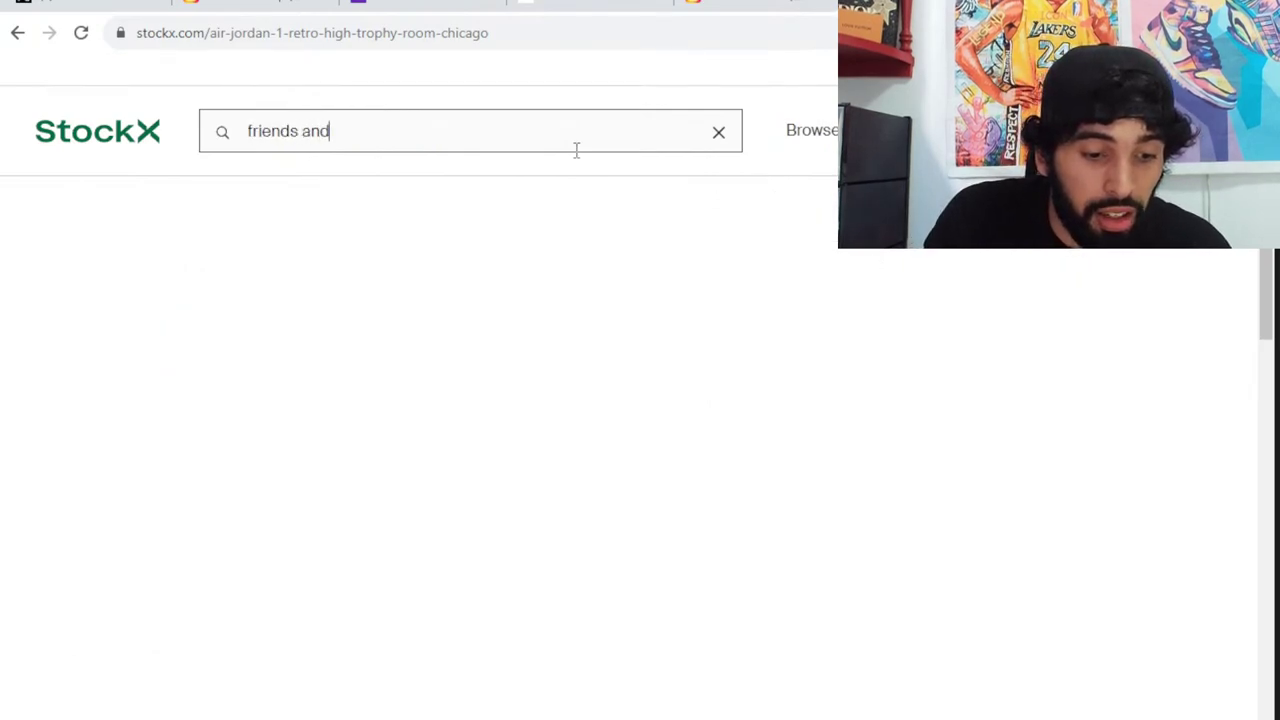
type(" family")
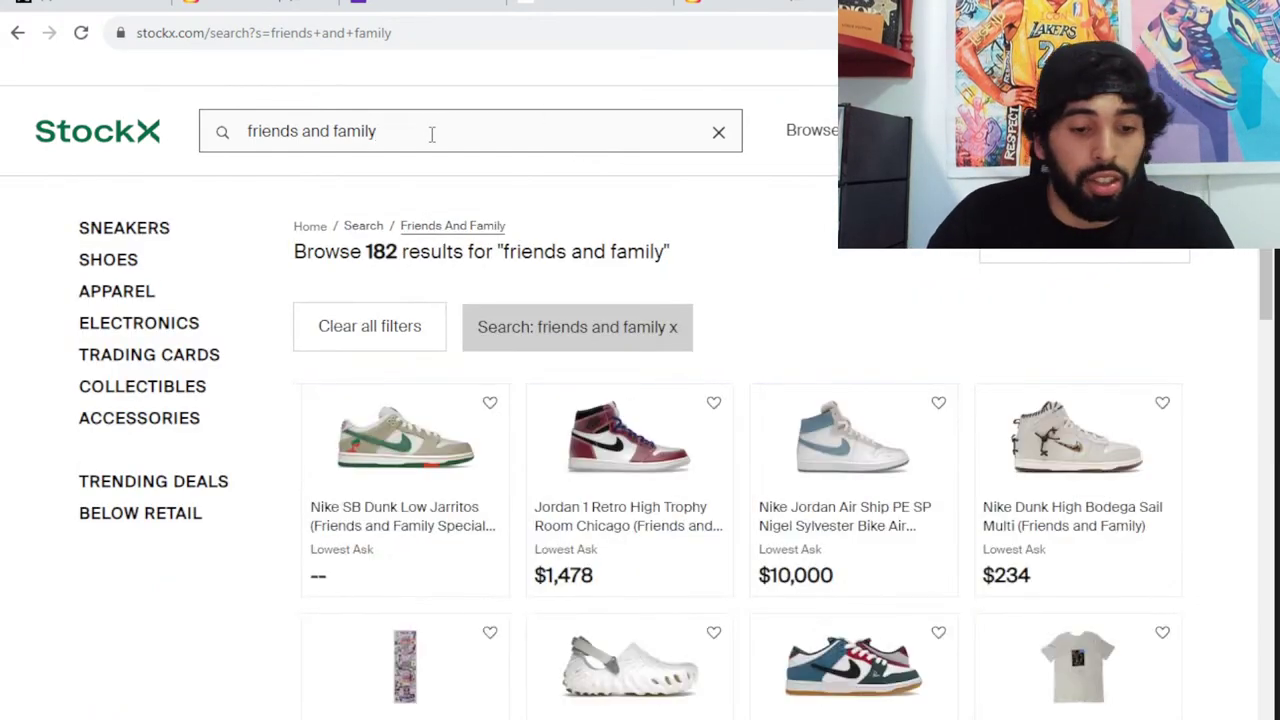
Refine the search to "friends and family troiphy room" and open the Jordan 1 Retro High Trophy Room Chicago (Friends and Family) listing
left_click(428, 131)
type("troiph")
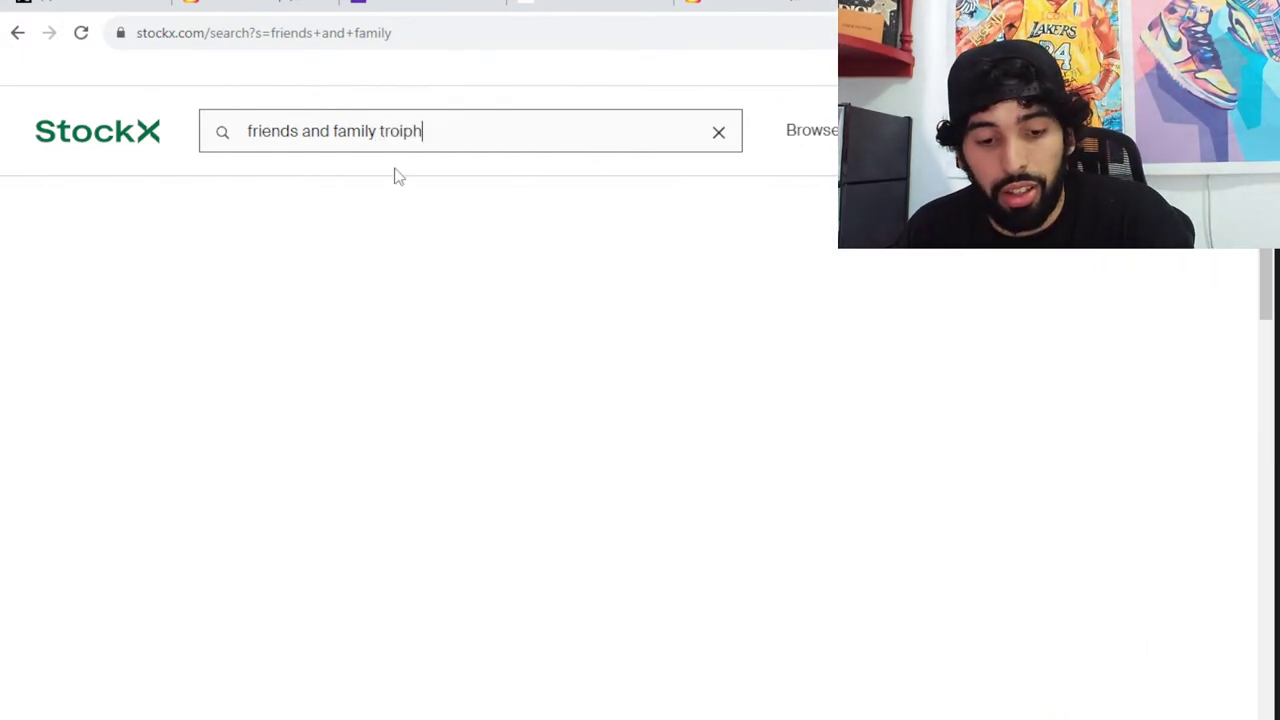
type("y room")
key("Return")
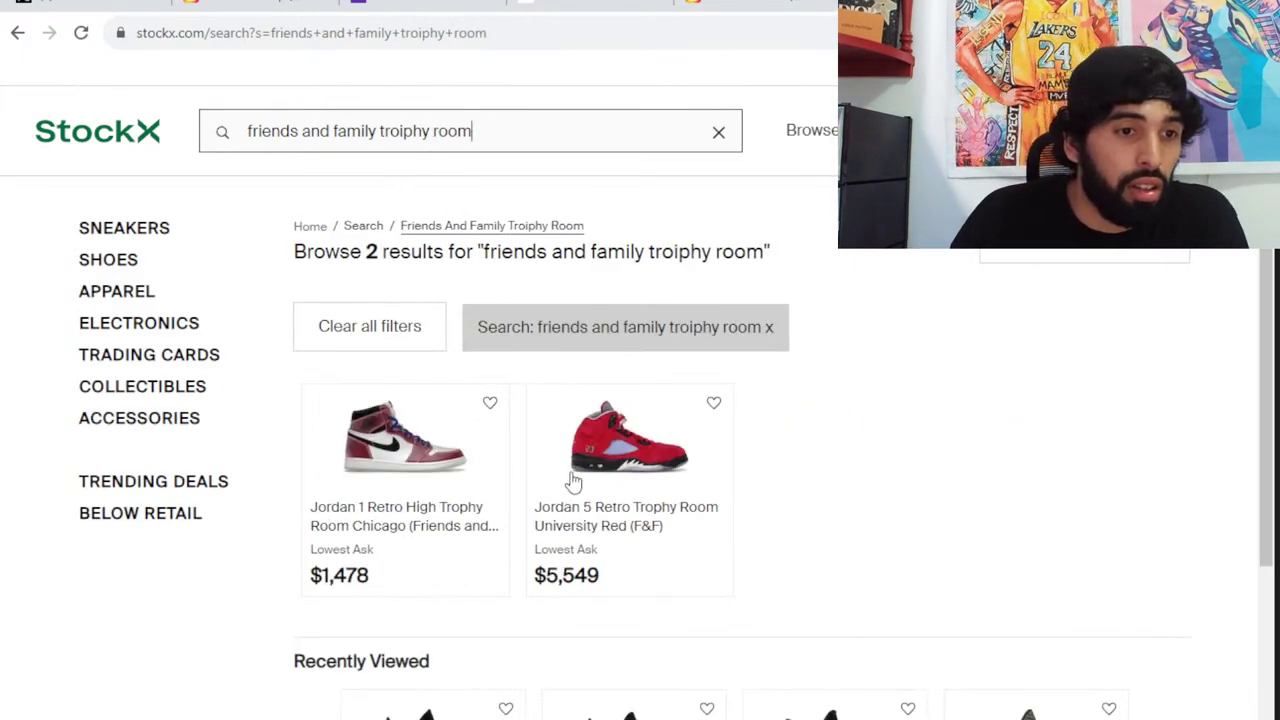
left_click(437, 447)
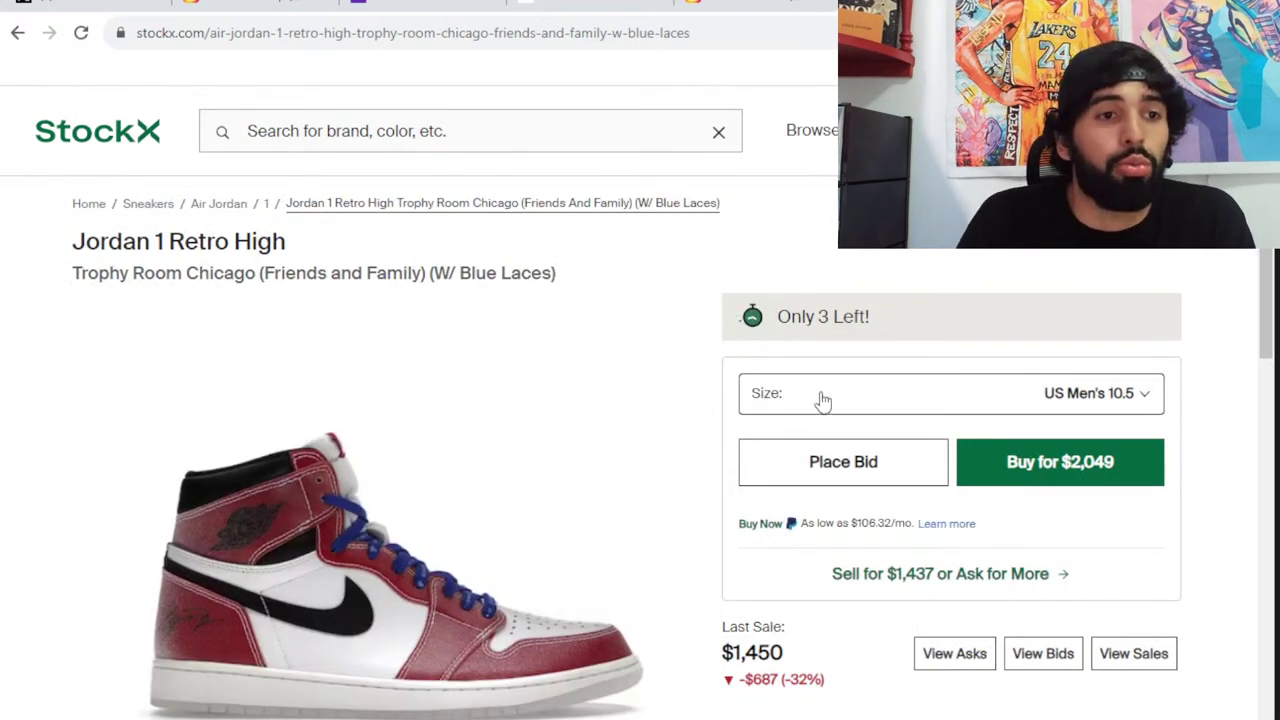
Check the size prices on the Friends and Family listing with US M 10.5 chosen, and select the page's web address
left_click(788, 397)
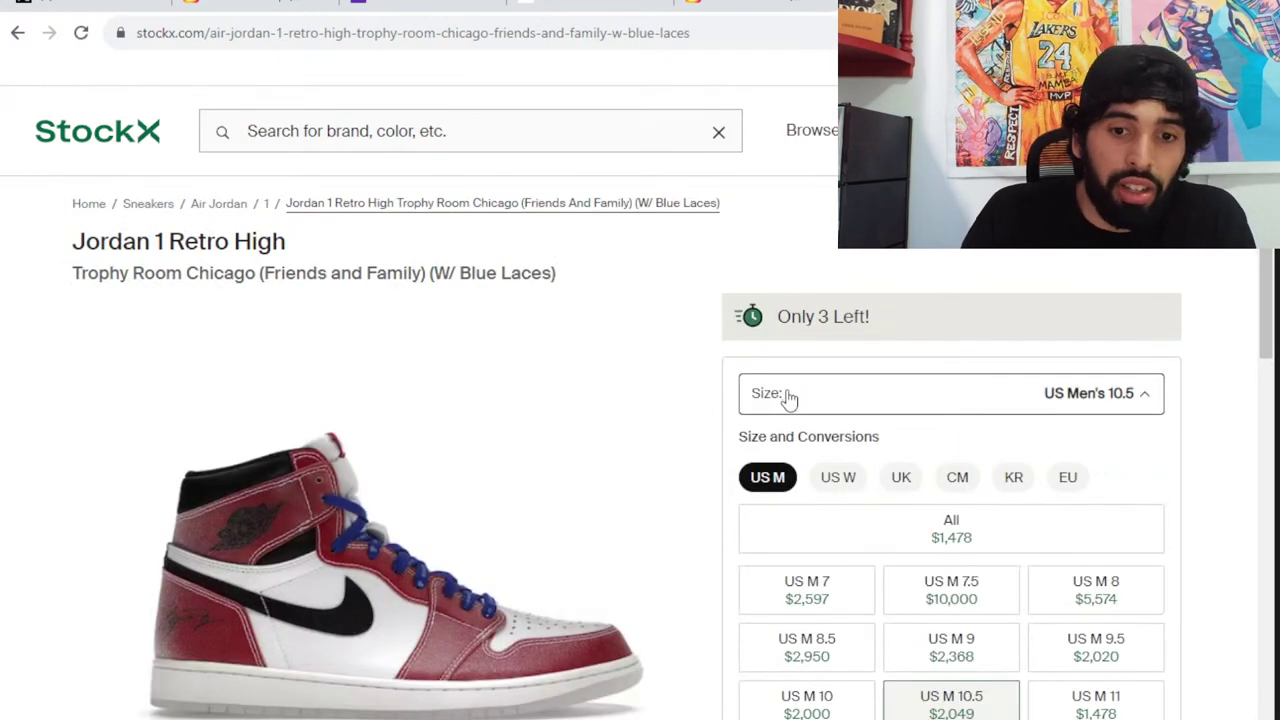
left_click(980, 697)
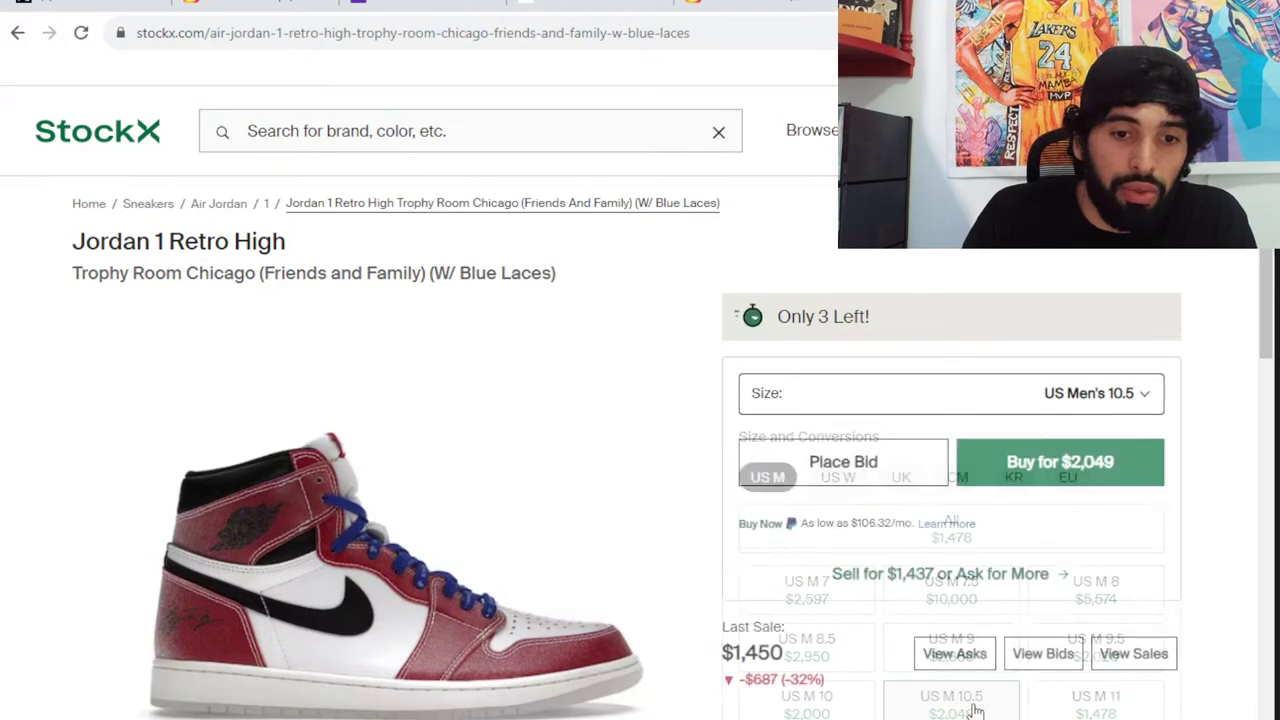
scroll(855, 510, "down", 1)
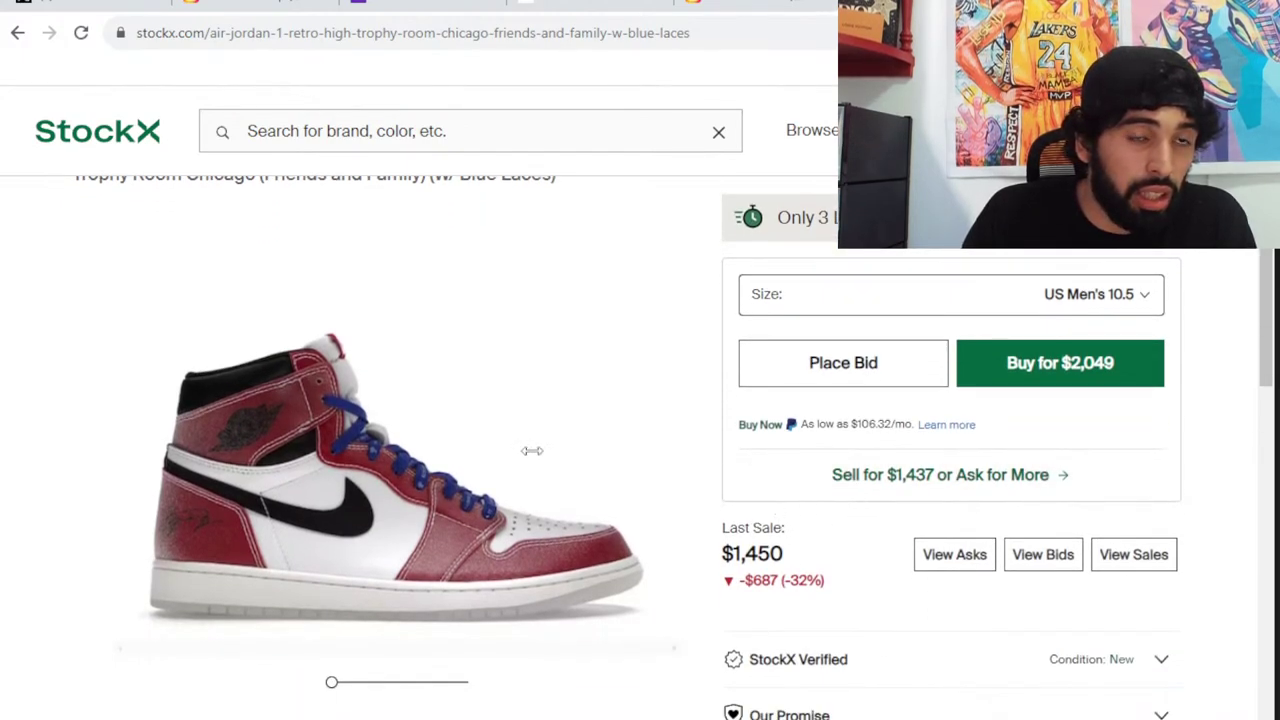
left_click(566, 34)
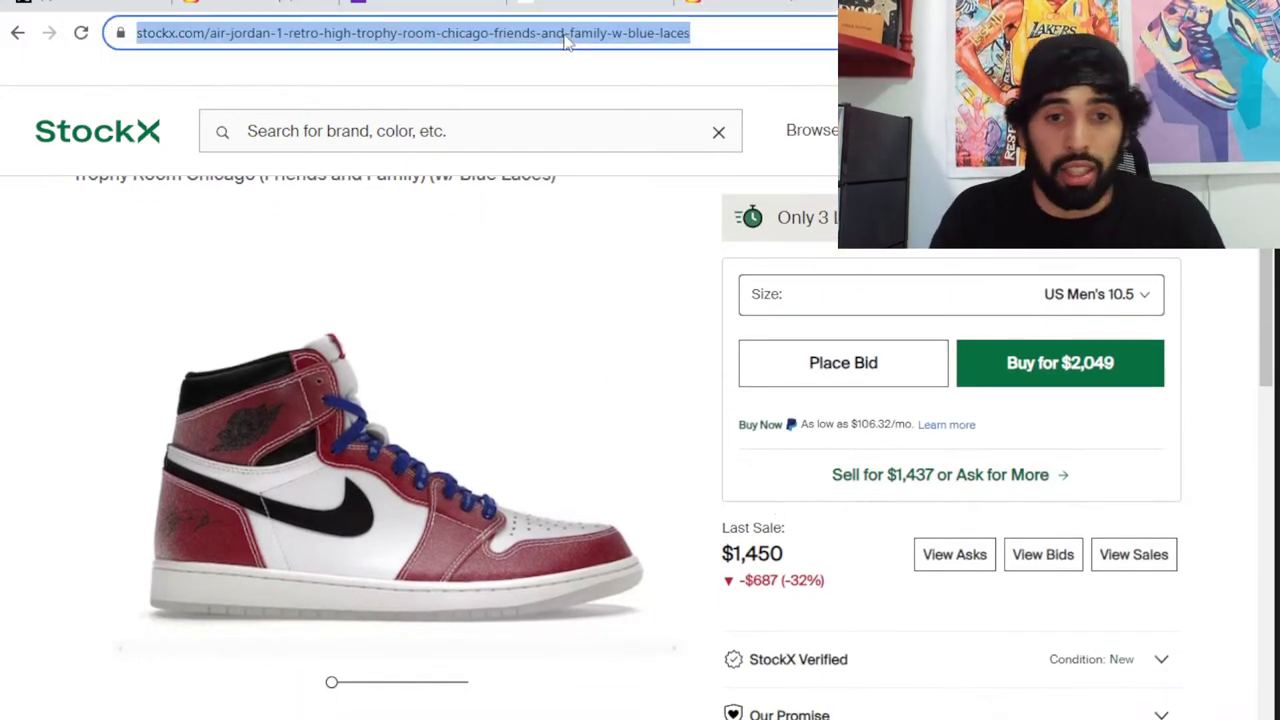